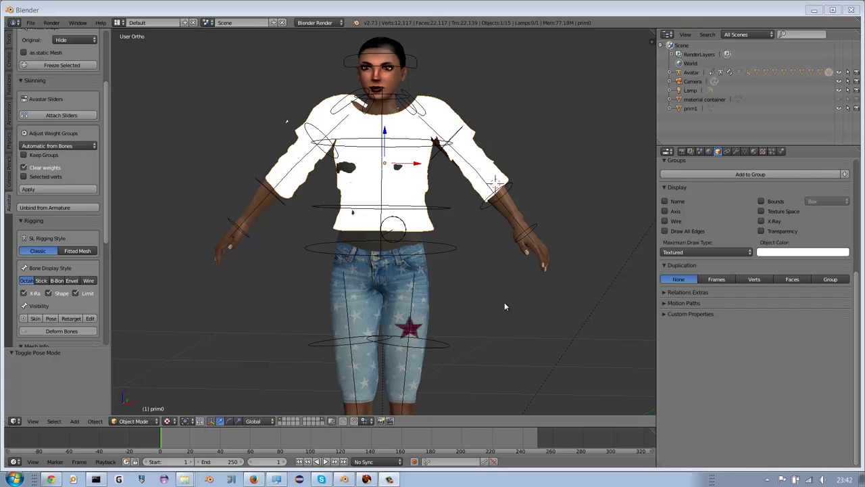
Step: Select the Avatar armature and switch it to Pose Mode
{"action": "left_click", "coordinate": [371, 195]}
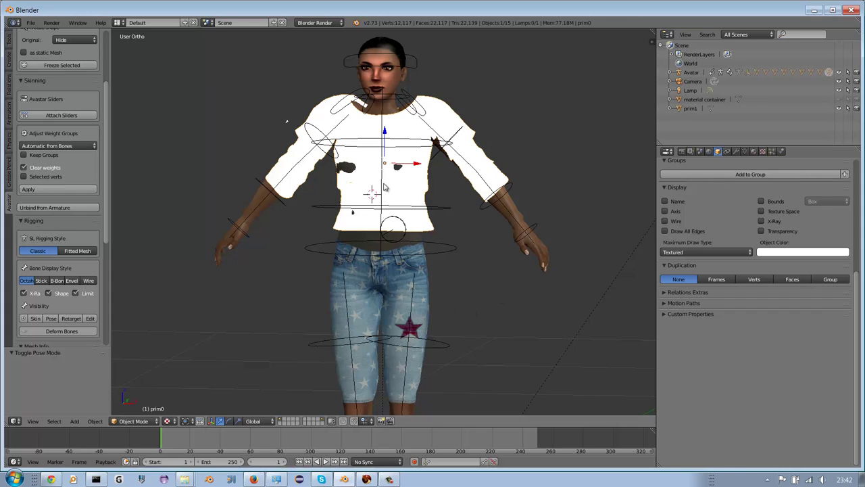
{"action": "scroll", "coordinate": [376, 178], "scroll_direction": "down", "scroll_amount": 2}
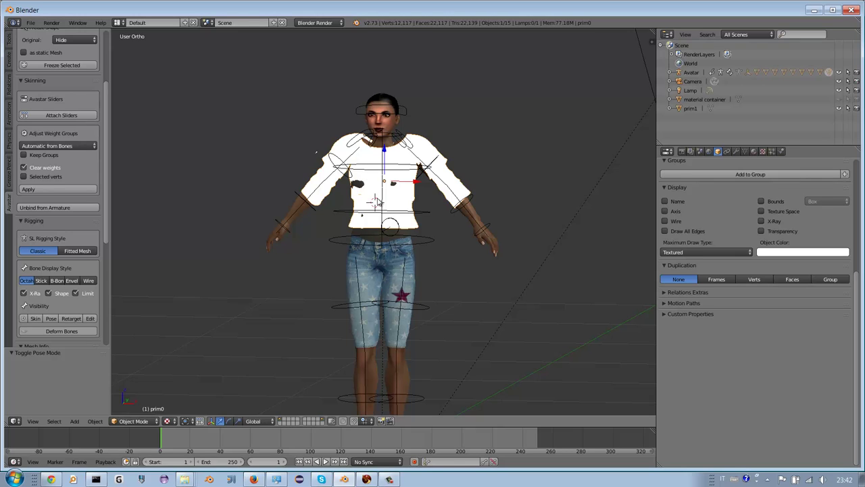
{"action": "scroll", "coordinate": [374, 200], "scroll_direction": "down", "scroll_amount": 1}
{"action": "scroll", "coordinate": [374, 199], "scroll_direction": "up", "scroll_amount": 2}
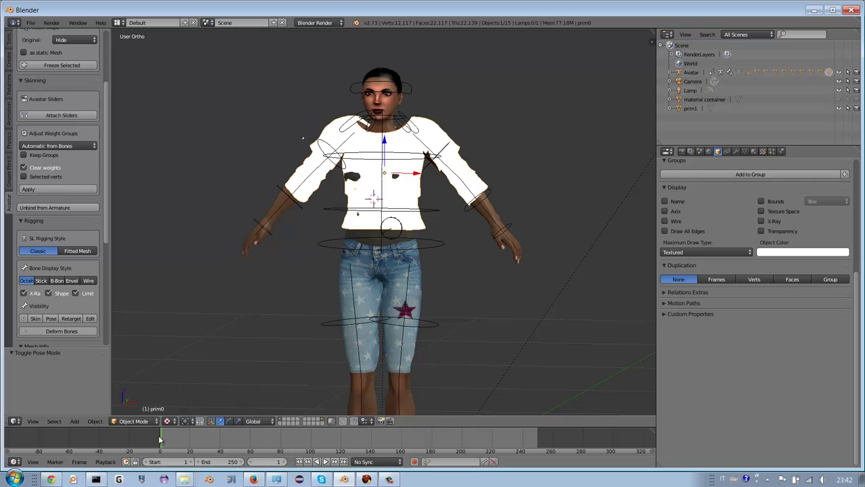
{"action": "right_click", "coordinate": [431, 211]}
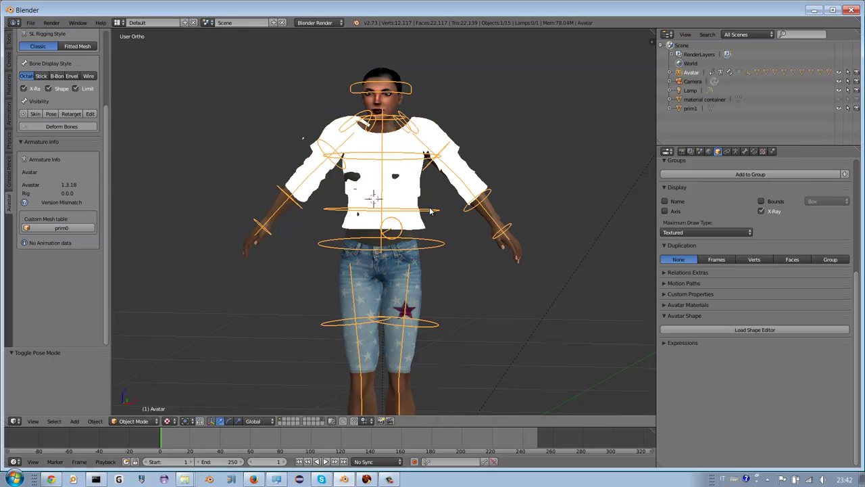
{"action": "left_click", "coordinate": [138, 421]}
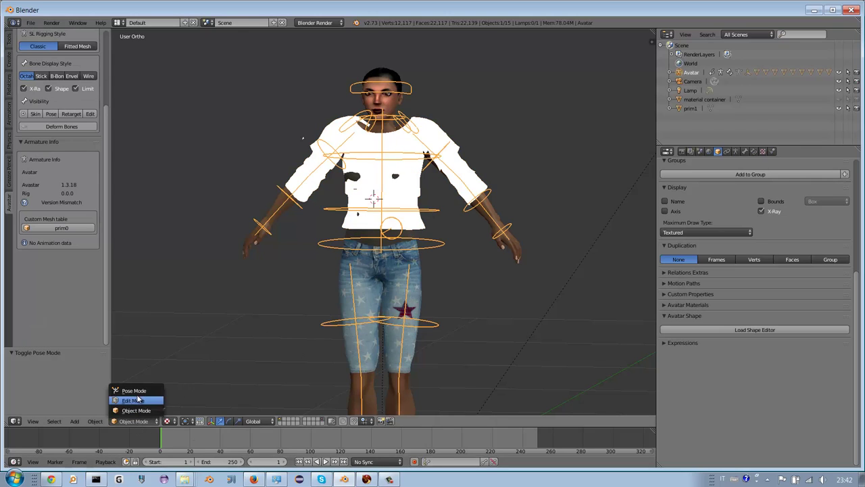
{"action": "left_click", "coordinate": [138, 392]}
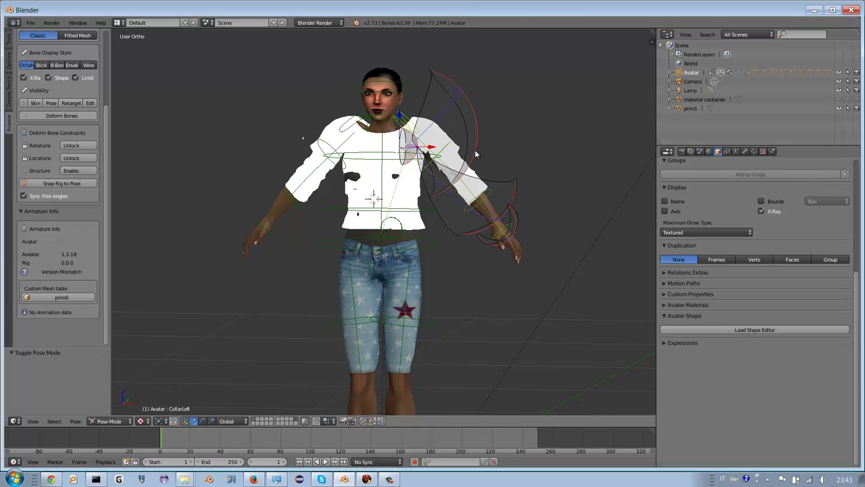
Step: Test the shirt with a CollarLeft bone move, cancel it, return to Object Mode, then switch to Firestorm
{"action": "key", "text": "g"}
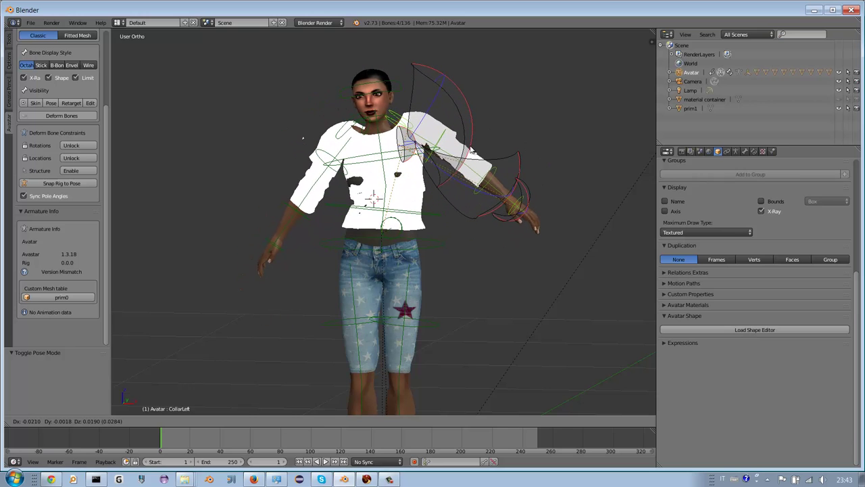
{"action": "key", "text": "Escape"}
{"action": "key", "text": "ctrl+Tab"}
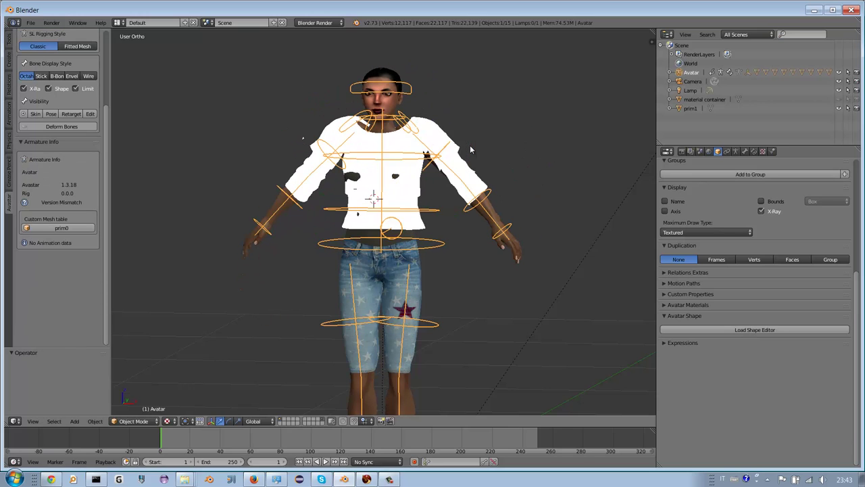
{"action": "left_click", "coordinate": [367, 480]}
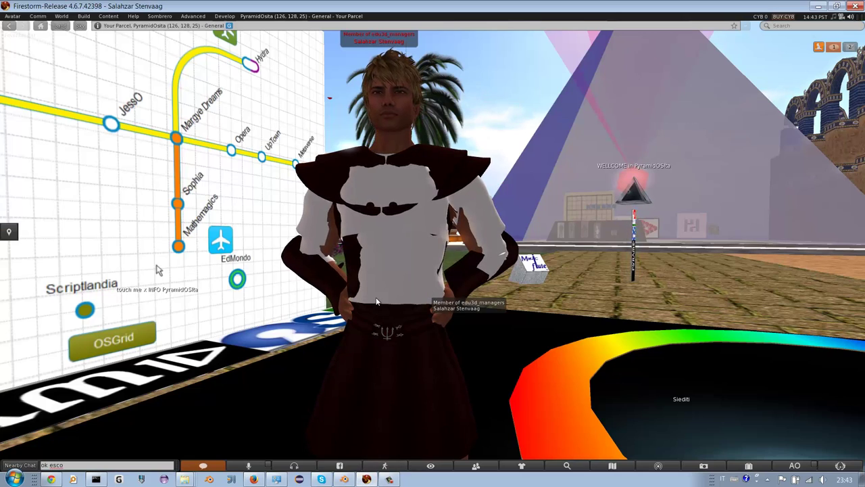
Step: Walk and turn the avatar across the plaza, orbiting the camera to view the shirt, then return to Blender
{"action": "key", "text": "Escape"}
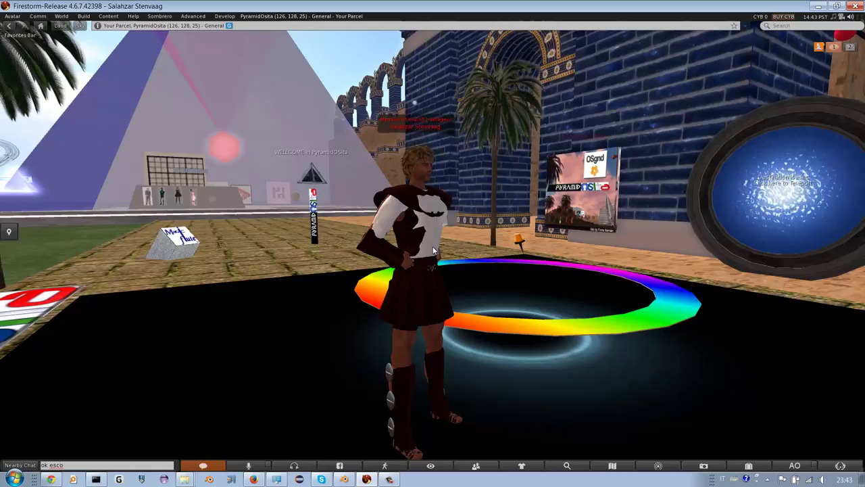
{"action": "key", "text": "Up"}
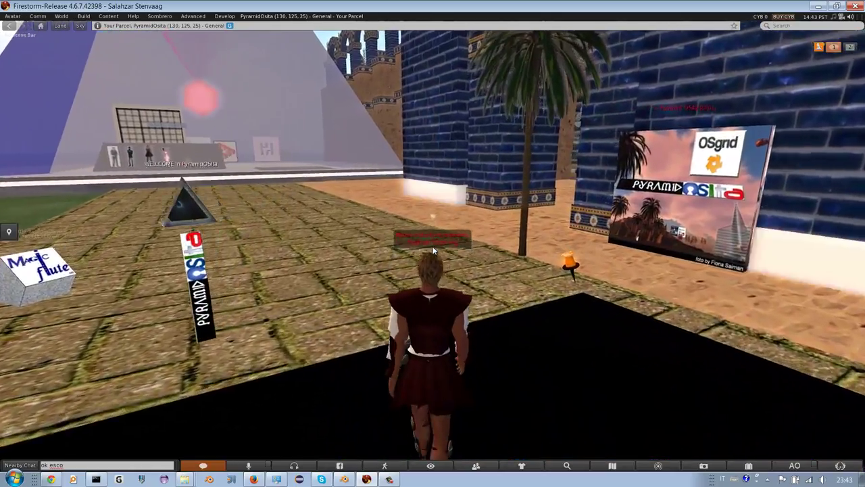
{"action": "key", "text": "Left"}
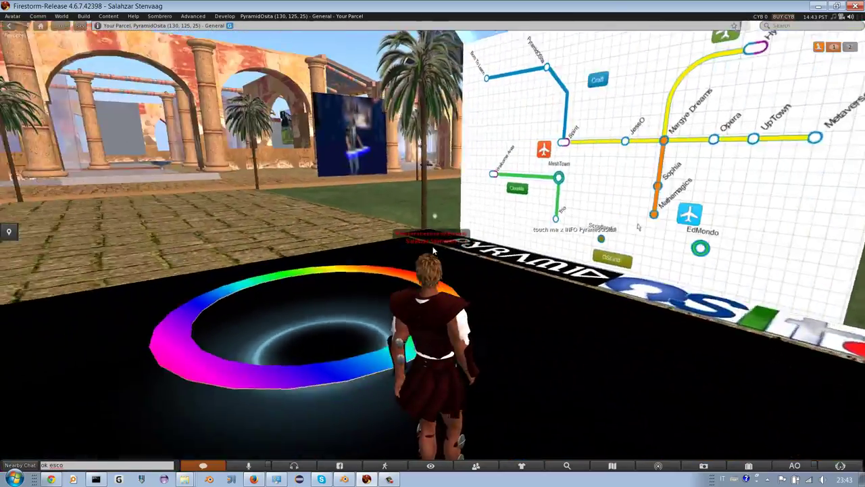
{"action": "key", "text": "Left"}
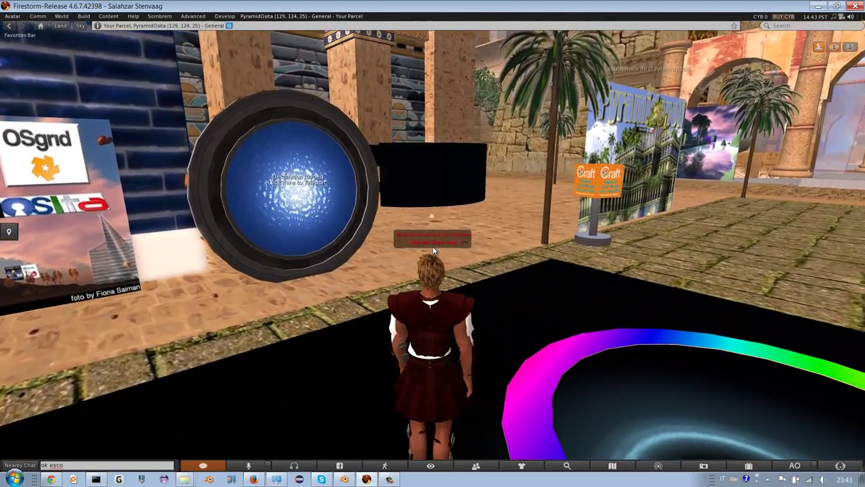
{"action": "key", "text": "Right"}
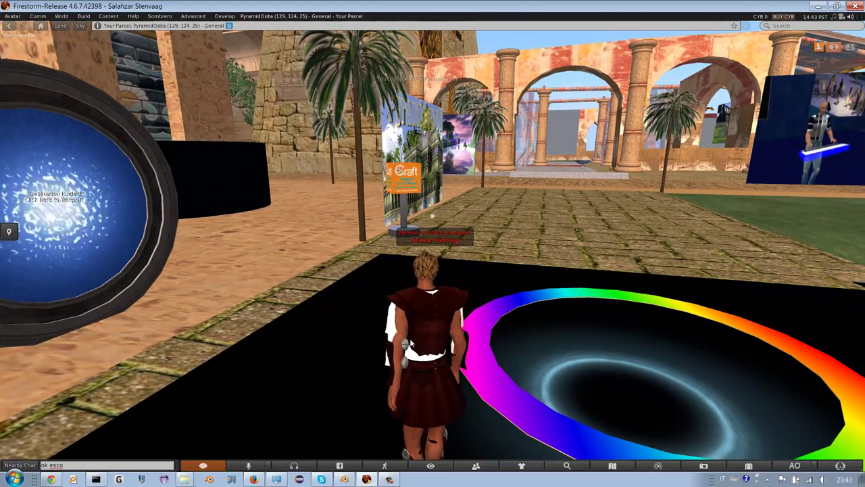
{"action": "key", "text": "Right"}
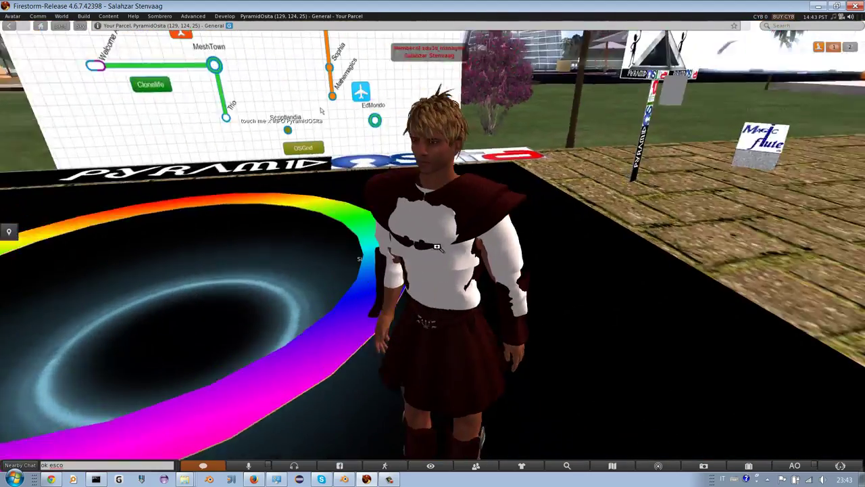
{"action": "key", "text": "Right"}
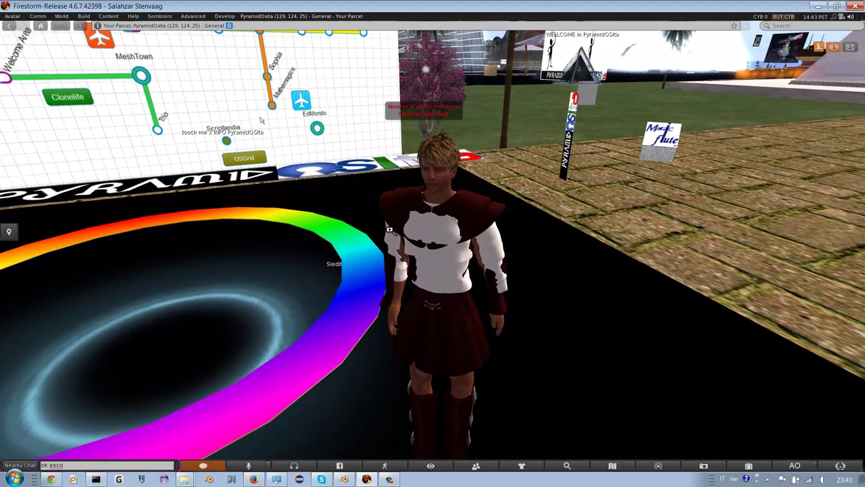
{"action": "left_click", "coordinate": [346, 479]}
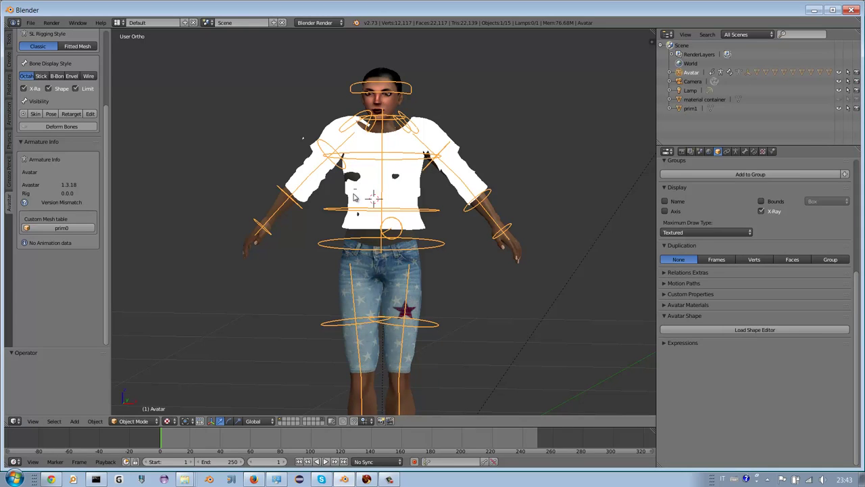
Step: Reload the start-up file, delete the default cube, and load the 'textured' template
{"action": "left_click", "coordinate": [38, 23]}
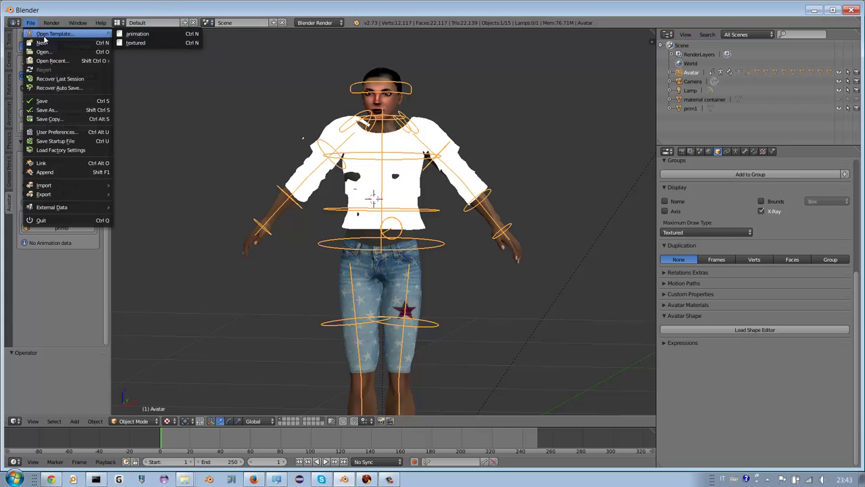
{"action": "left_click", "coordinate": [47, 43]}
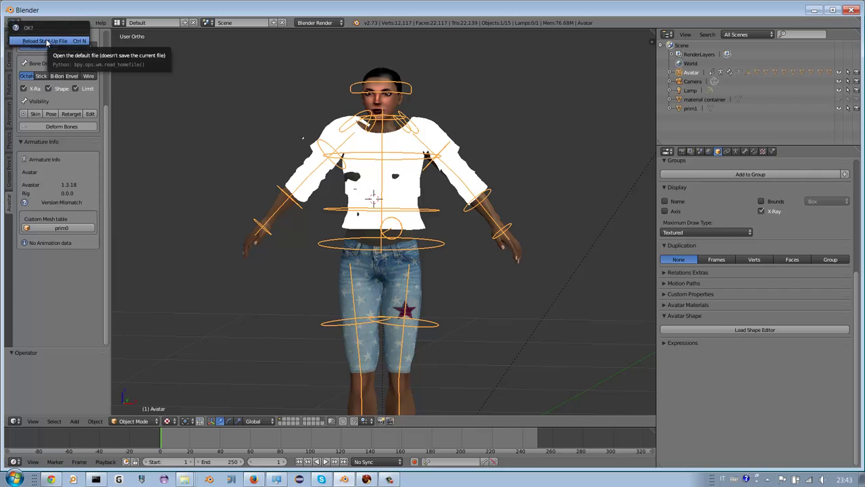
{"action": "left_click", "coordinate": [46, 42]}
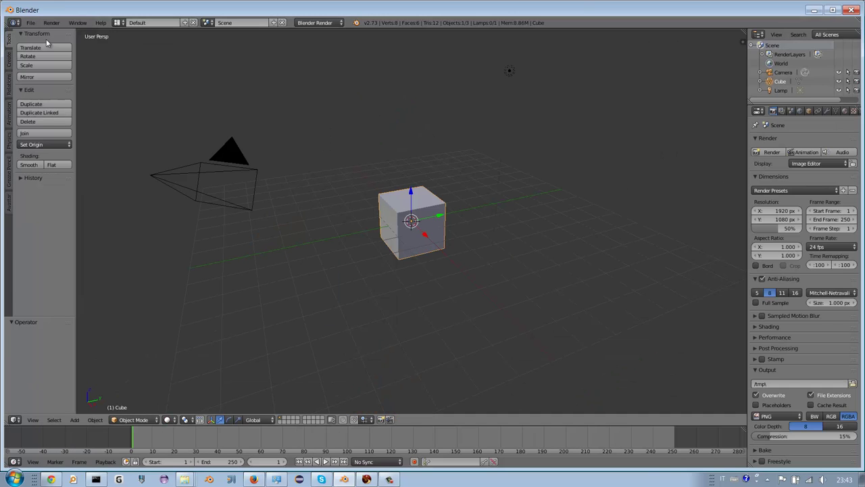
{"action": "key", "text": "x"}
{"action": "left_click", "coordinate": [241, 162]}
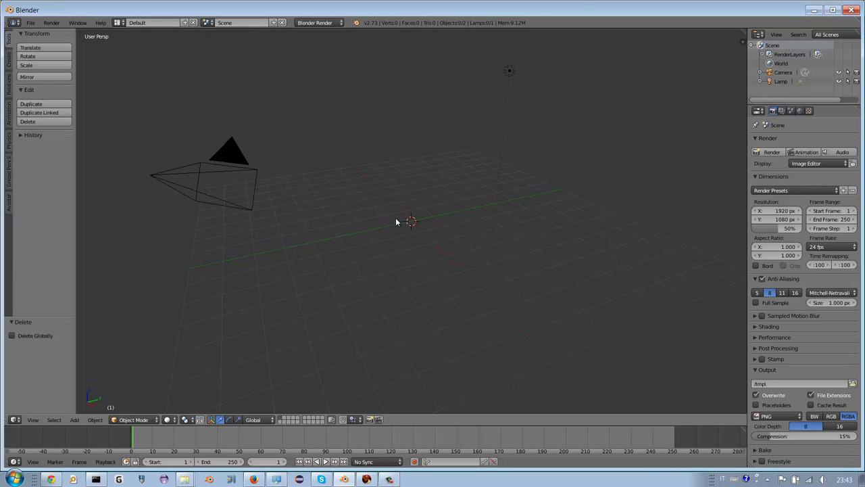
{"action": "left_click", "coordinate": [31, 22]}
{"action": "mouse_move", "coordinate": [54, 34]}
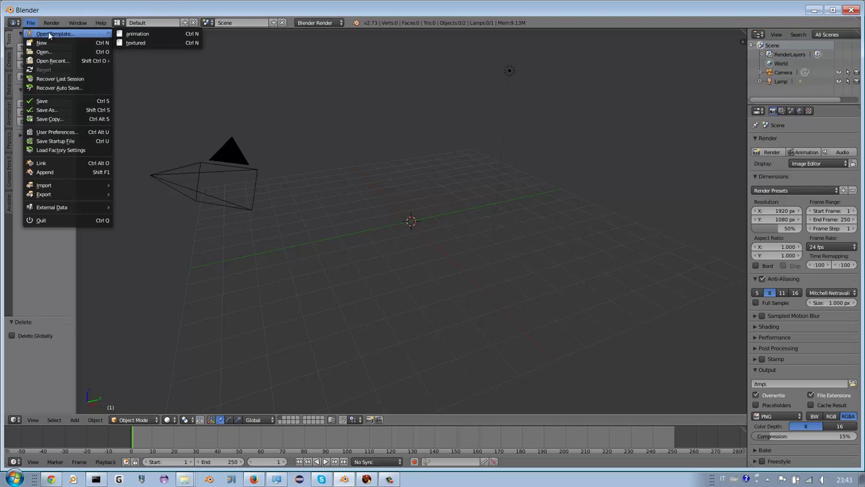
{"action": "left_click", "coordinate": [137, 43]}
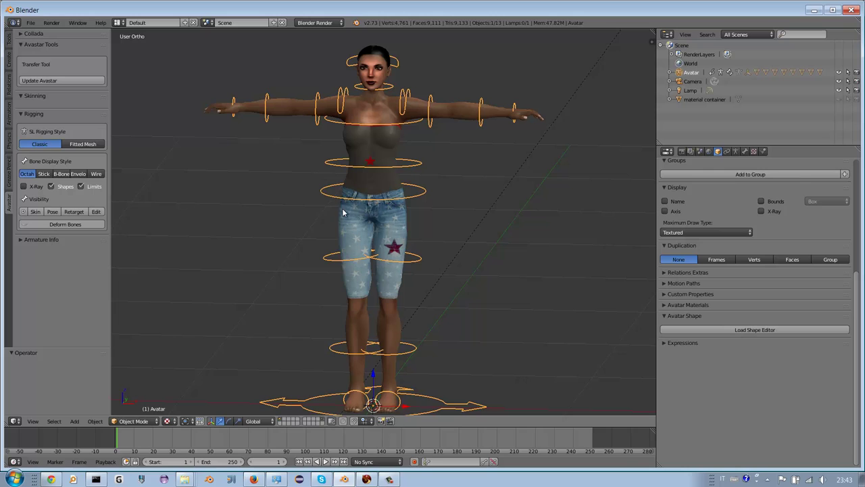
Step: In the Collada importer, pick the LOOSER tee .dae from My Skype Received Files
{"action": "left_click", "coordinate": [30, 23]}
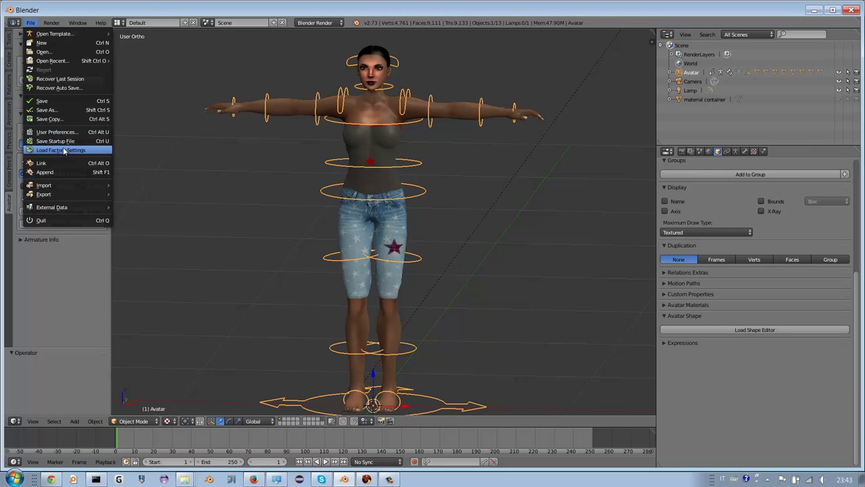
{"action": "mouse_move", "coordinate": [44, 184]}
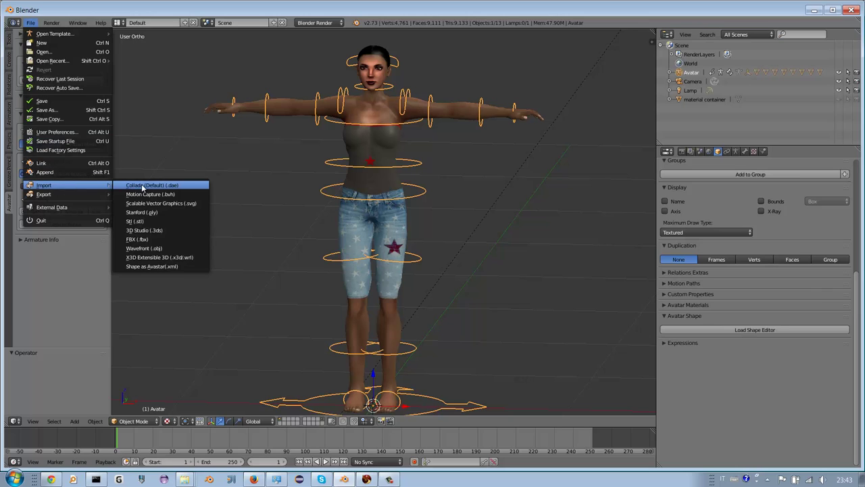
{"action": "left_click", "coordinate": [152, 185]}
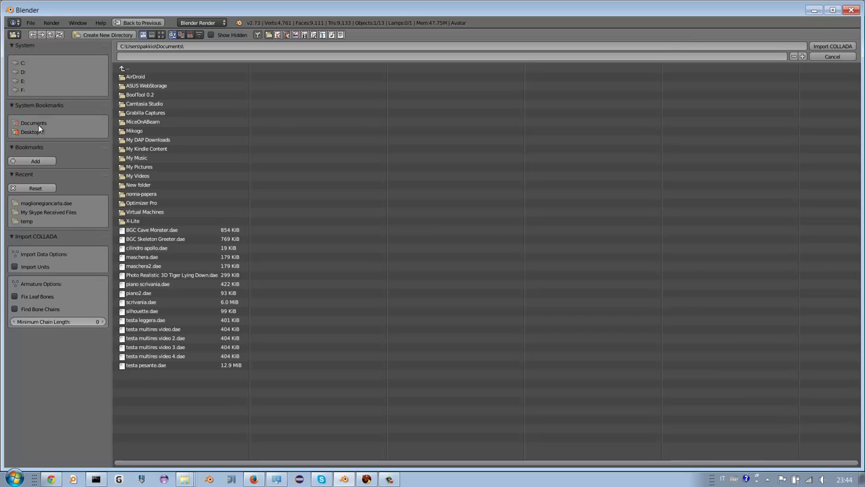
{"action": "left_click", "coordinate": [46, 202]}
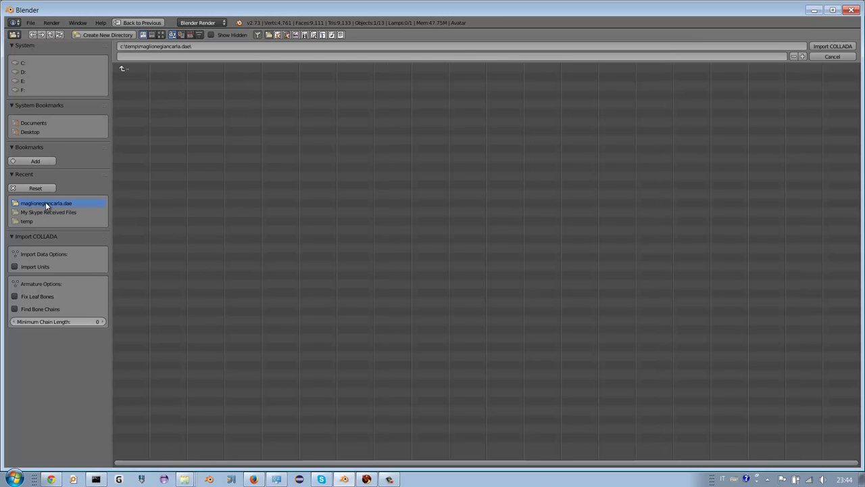
{"action": "left_click", "coordinate": [48, 213]}
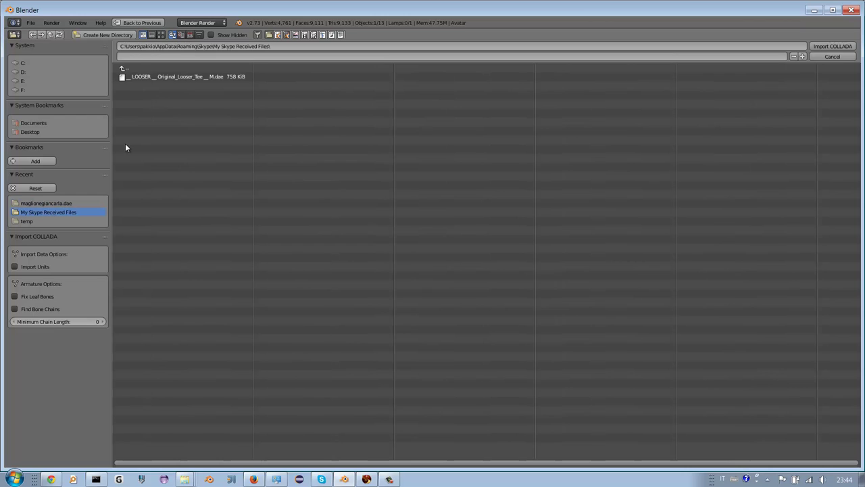
{"action": "left_click", "coordinate": [174, 77]}
Step: Import the LOOSER tee Collada file and orbit to a side view of avatar and shirt
{"action": "double_click", "coordinate": [209, 77]}
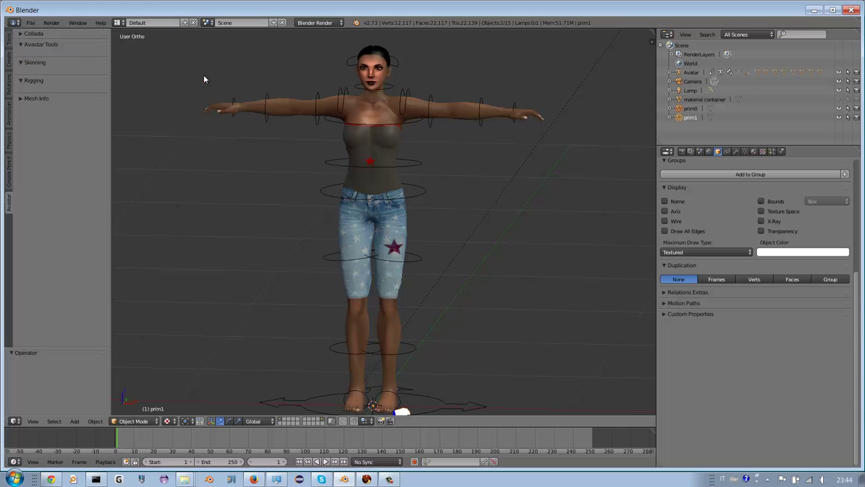
{"action": "scroll", "coordinate": [253, 214], "scroll_direction": "down", "scroll_amount": 3}
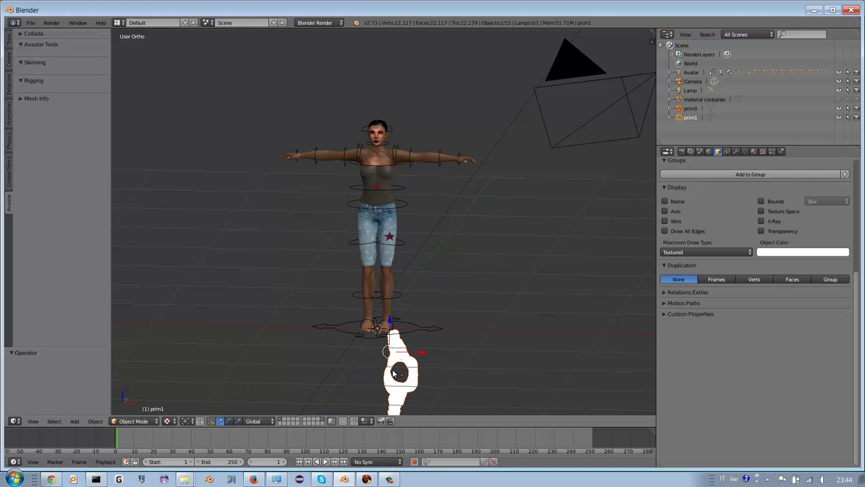
{"action": "mouse_move", "coordinate": [272, 256]}
{"action": "middle_mouse_down"}
{"action": "mouse_move", "coordinate": [460, 390]}
{"action": "mouse_move", "coordinate": [491, 355]}
{"action": "mouse_move", "coordinate": [465, 351]}
{"action": "mouse_move", "coordinate": [488, 369]}
{"action": "middle_mouse_up"}
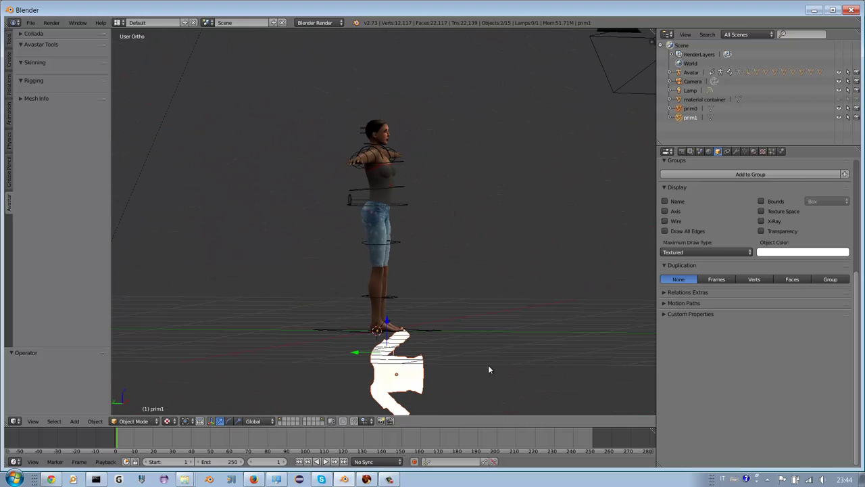
{"action": "mouse_move", "coordinate": [409, 390]}
{"action": "middle_mouse_down"}
{"action": "mouse_move", "coordinate": [388, 284]}
{"action": "mouse_move", "coordinate": [396, 296]}
{"action": "mouse_move", "coordinate": [387, 306]}
{"action": "mouse_move", "coordinate": [399, 308]}
{"action": "middle_mouse_up"}
Step: Rotate the shirt 90° about X and raise it to chest height at Z 1.662
{"action": "key", "text": "r"}
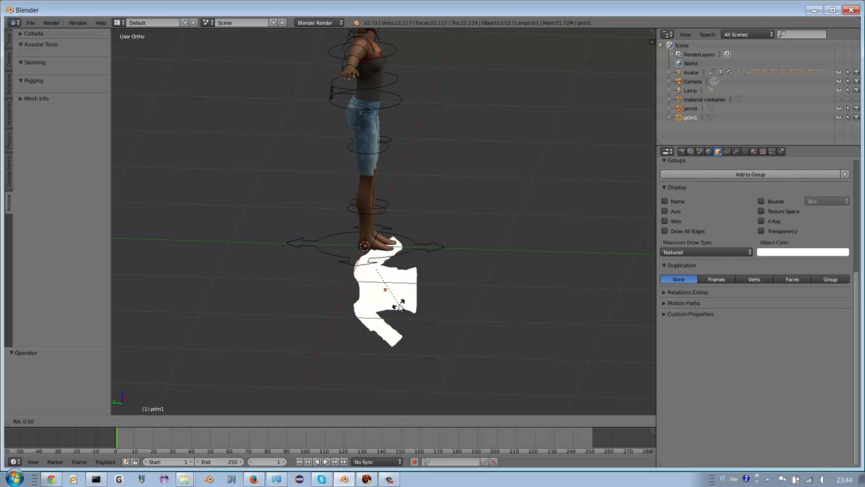
{"action": "key", "text": "x"}
{"action": "key", "text": "9"}
{"action": "key", "text": "0"}
{"action": "key", "text": "Return"}
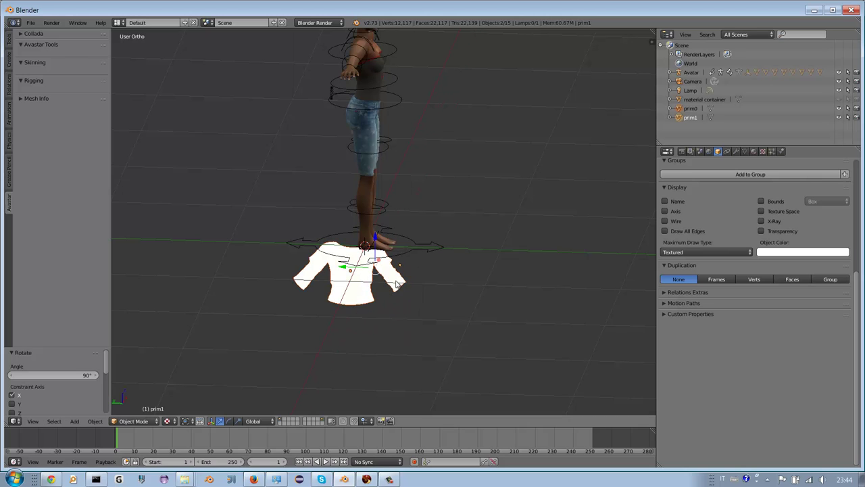
{"action": "mouse_move", "coordinate": [399, 304]}
{"action": "middle_mouse_down"}
{"action": "mouse_move", "coordinate": [304, 271]}
{"action": "mouse_move", "coordinate": [277, 273]}
{"action": "mouse_move", "coordinate": [257, 256]}
{"action": "mouse_move", "coordinate": [299, 261]}
{"action": "mouse_move", "coordinate": [284, 266]}
{"action": "mouse_move", "coordinate": [293, 277]}
{"action": "mouse_move", "coordinate": [273, 285]}
{"action": "middle_mouse_up"}
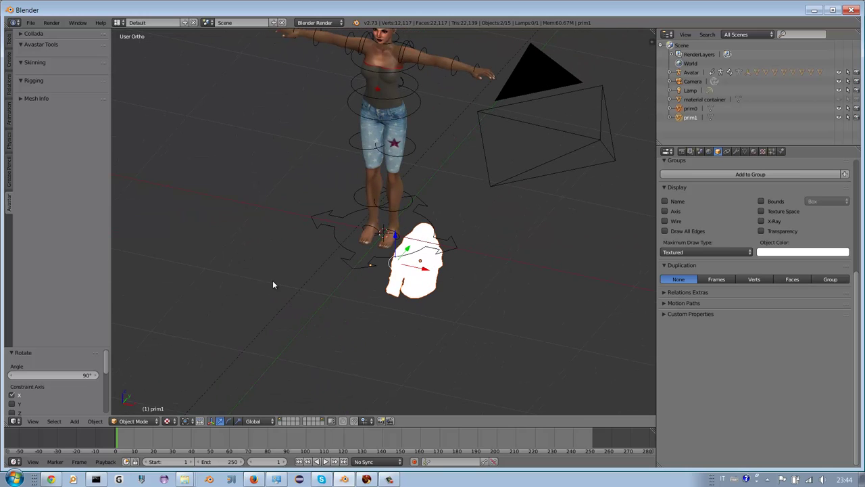
{"action": "left_click_drag", "start_coordinate": [397, 238], "coordinate": [369, 44]}
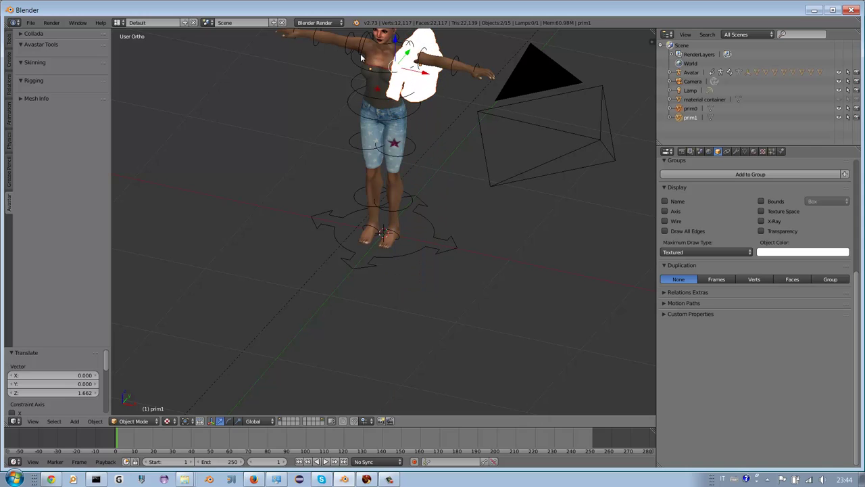
{"action": "mouse_move", "coordinate": [369, 45]}
{"action": "middle_mouse_down"}
{"action": "mouse_move", "coordinate": [385, 95]}
{"action": "mouse_move", "coordinate": [373, 130]}
{"action": "mouse_move", "coordinate": [378, 184]}
{"action": "middle_mouse_up"}
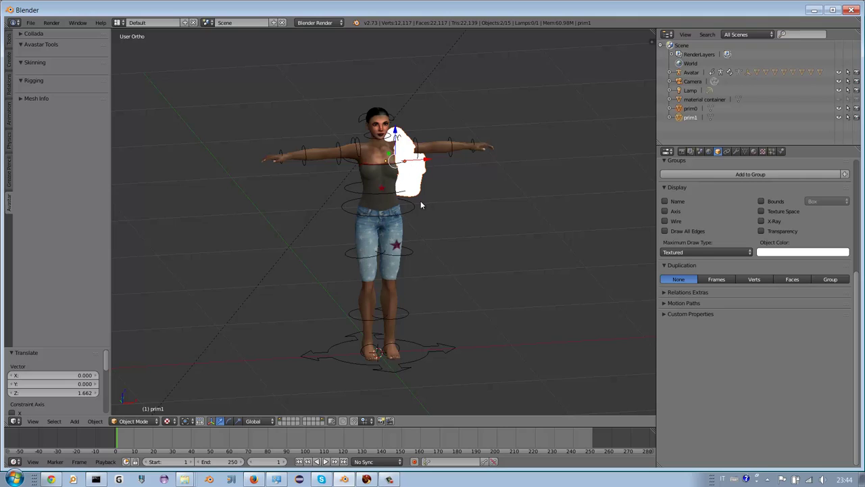
Step: Turn the shirt -90° about Z and move it along X and Y onto the avatar's torso
{"action": "type", "text": "rz"}
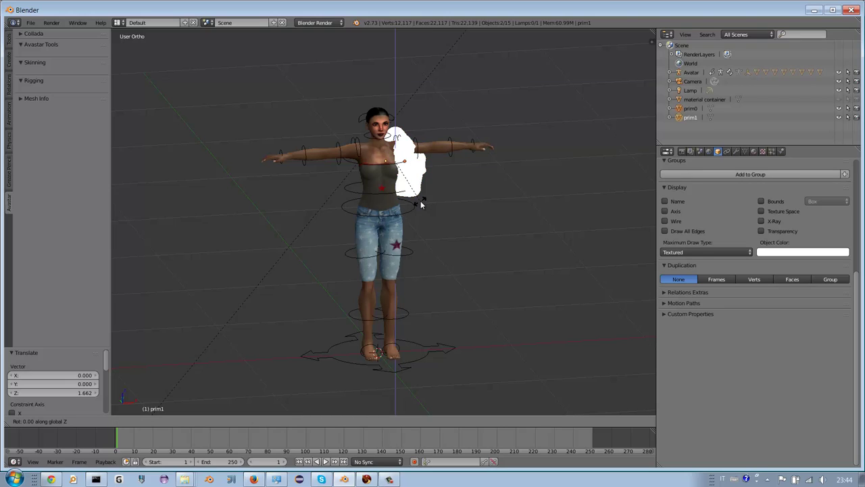
{"action": "type", "text": "-90"}
{"action": "key", "text": "Return"}
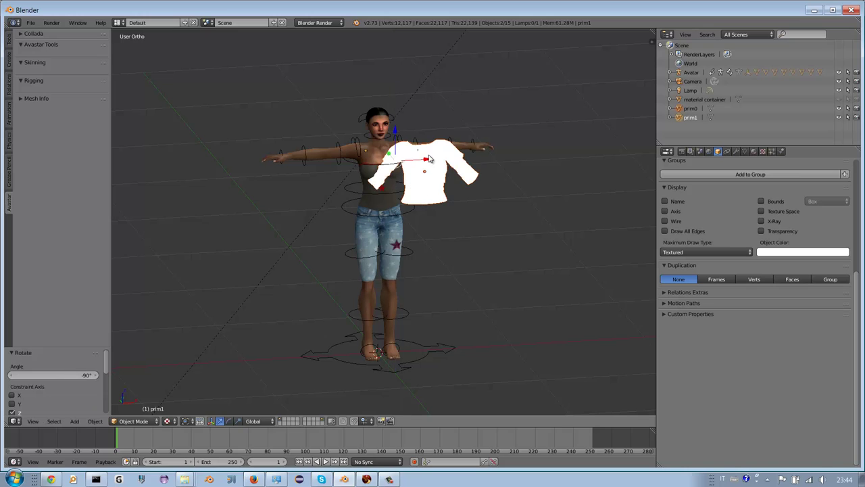
{"action": "key", "text": "g"}
{"action": "key", "text": "x"}
{"action": "left_click", "coordinate": [378, 163]}
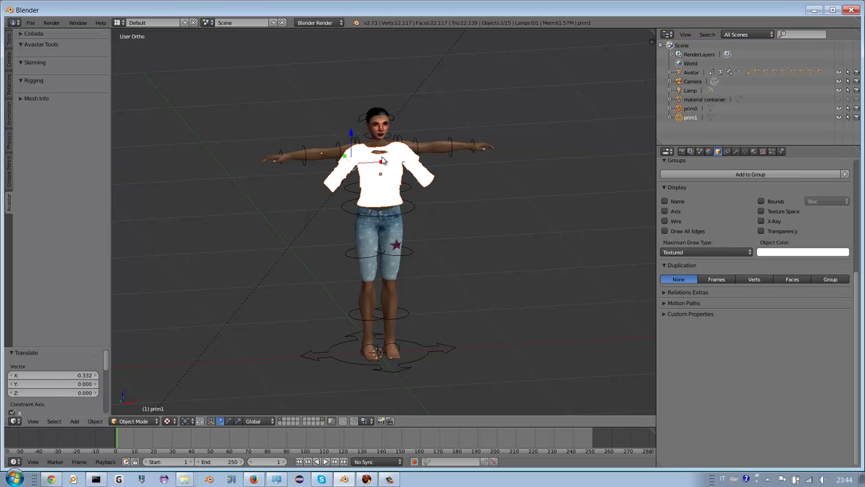
{"action": "middle_click_drag", "start_coordinate": [379, 162], "coordinate": [465, 175]}
{"action": "key", "text": "g"}
{"action": "key", "text": "y"}
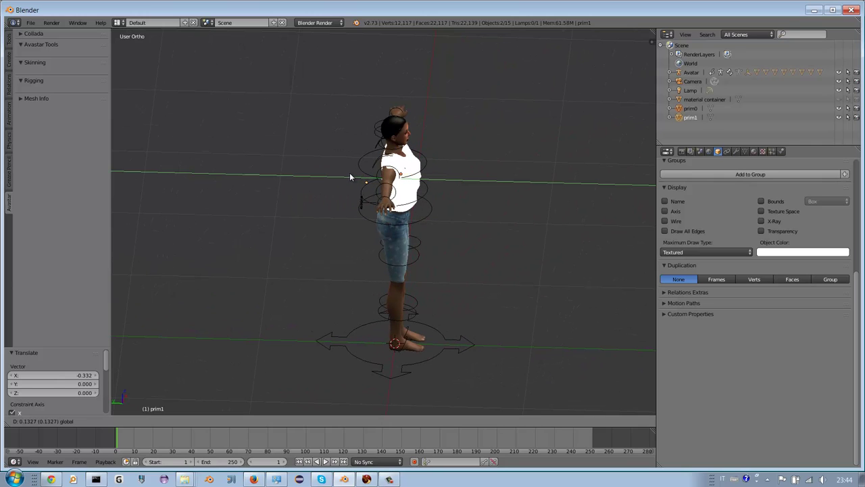
{"action": "left_click", "coordinate": [348, 173]}
Step: Nudge the shirt 0.027 along X to centre it, check the fit, and select the Avatar armature
{"action": "middle_click_drag", "start_coordinate": [425, 191], "coordinate": [336, 183]}
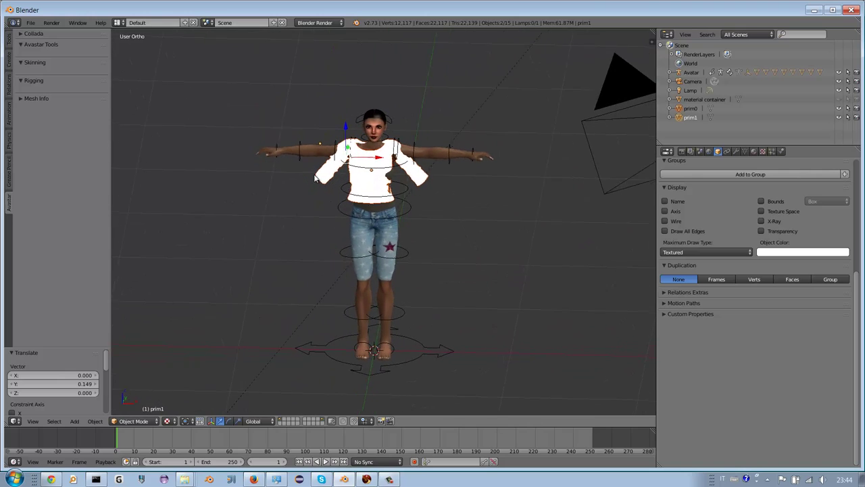
{"action": "scroll", "coordinate": [358, 174], "scroll_direction": "up", "scroll_amount": 2}
{"action": "scroll", "coordinate": [361, 162], "scroll_direction": "up", "scroll_amount": 2}
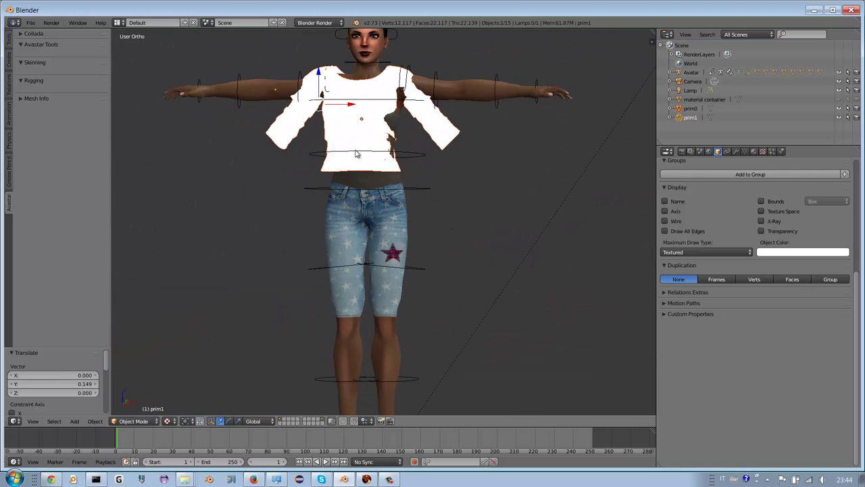
{"action": "key", "text": "g"}
{"action": "key", "text": "x"}
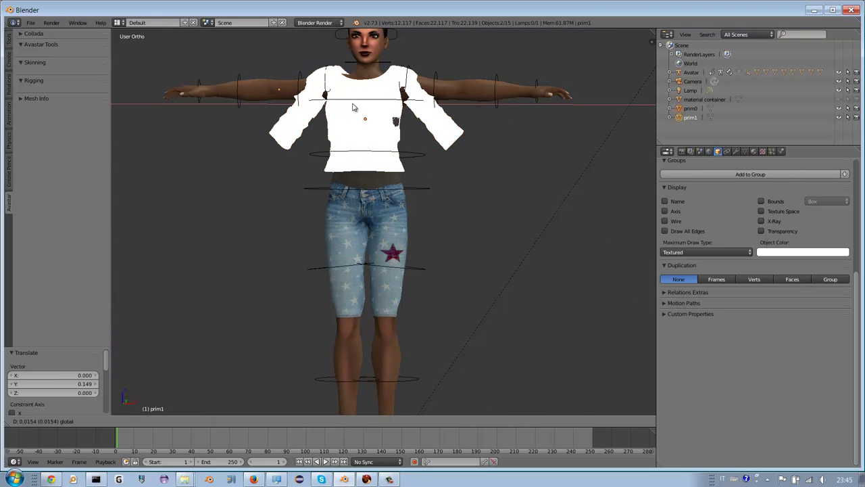
{"action": "left_click", "coordinate": [358, 107]}
{"action": "mouse_move", "coordinate": [357, 142]}
{"action": "middle_mouse_down"}
{"action": "mouse_move", "coordinate": [351, 137]}
{"action": "mouse_move", "coordinate": [356, 170]}
{"action": "mouse_move", "coordinate": [361, 152]}
{"action": "middle_mouse_up"}
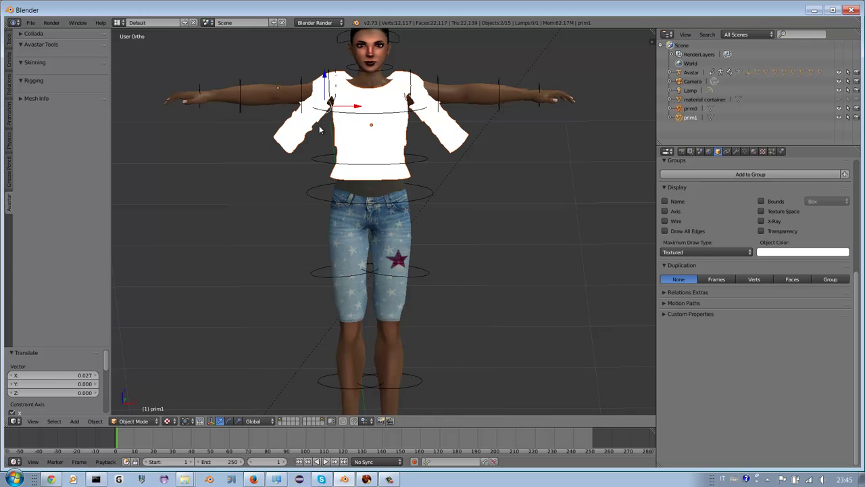
{"action": "middle_click_drag", "start_coordinate": [320, 129], "coordinate": [313, 189], "text": "shift"}
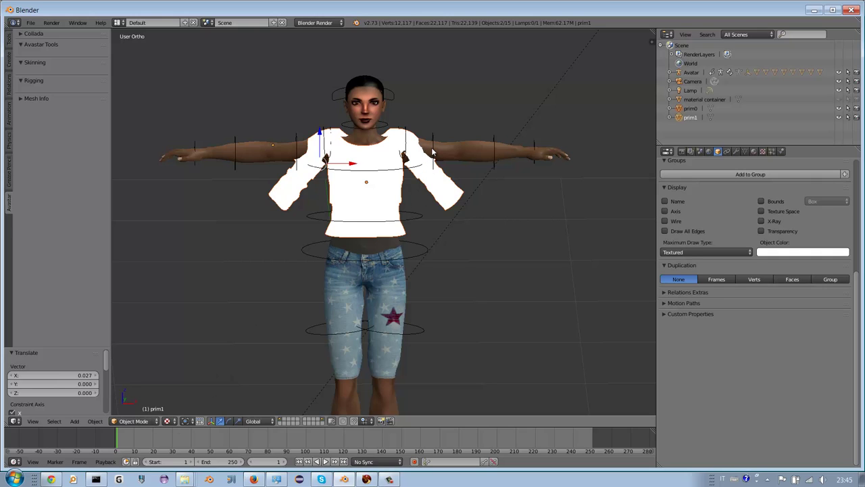
{"action": "right_click", "coordinate": [433, 152]}
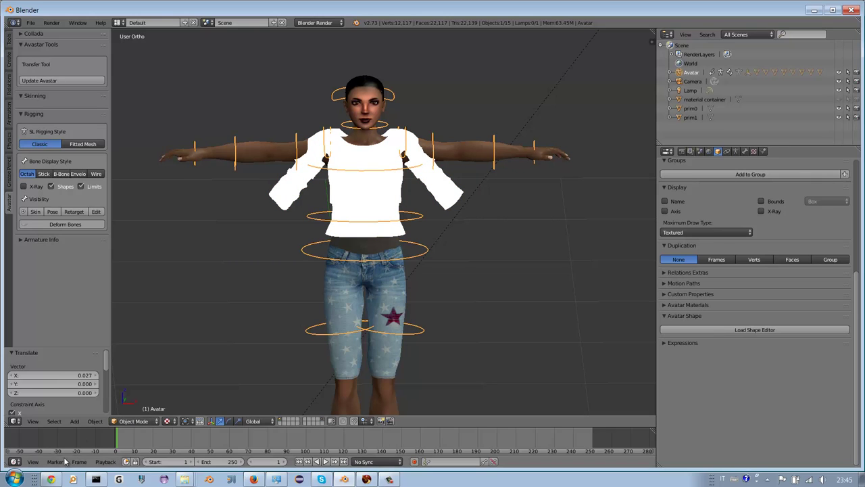
Step: Switch the Avatar armature to Pose Mode and view it in Front Ortho
{"action": "left_click", "coordinate": [134, 420]}
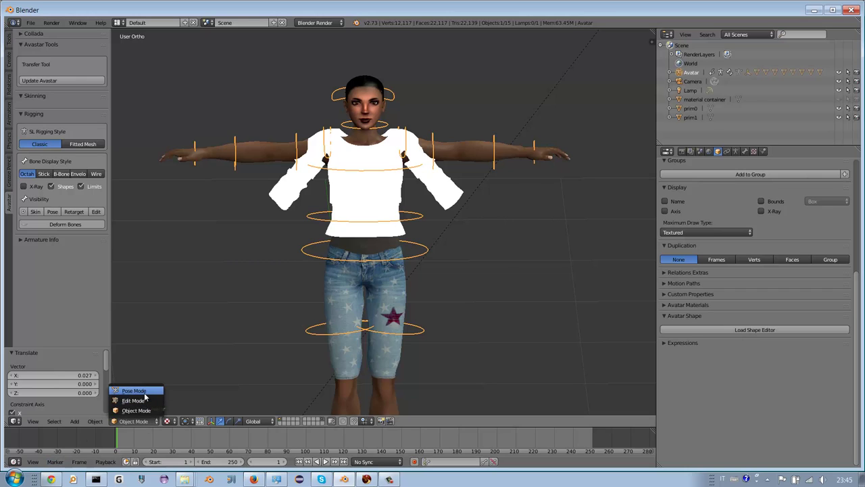
{"action": "left_click", "coordinate": [143, 390]}
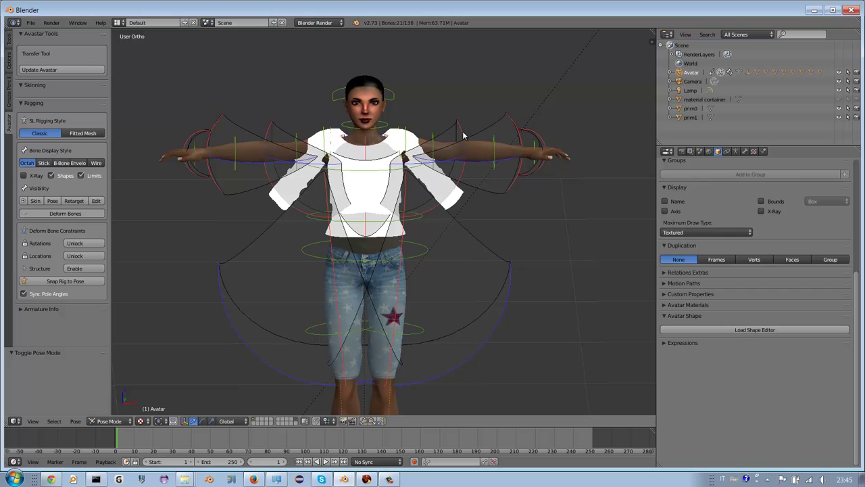
{"action": "key", "text": "KP_1"}
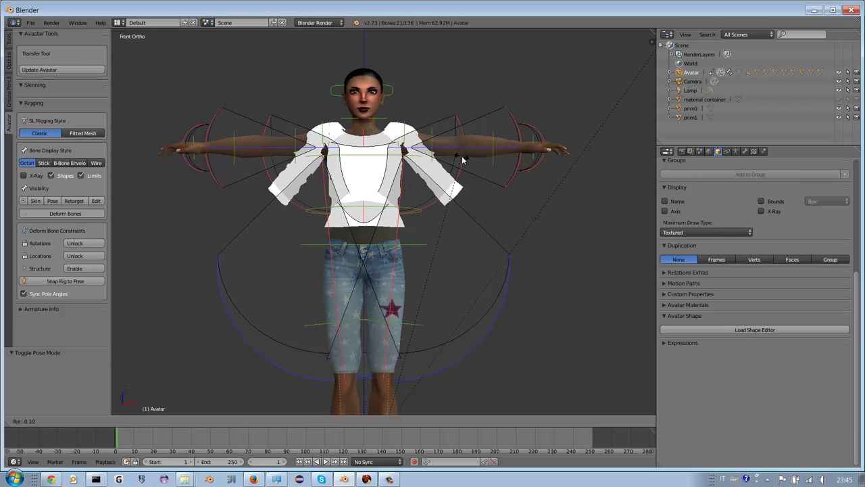
Step: Test-rotate the active bone, then start a second trial rotation and cancel it
{"action": "key", "text": "r"}
{"action": "left_click", "coordinate": [463, 158]}
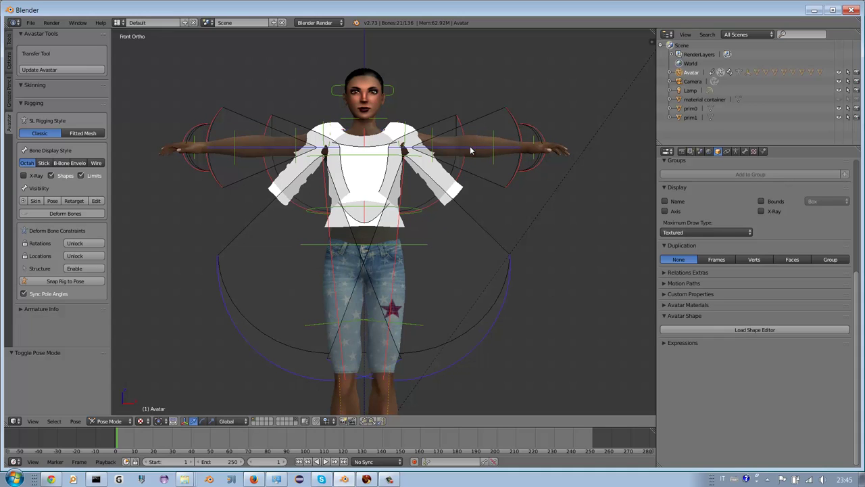
{"action": "key", "text": "r"}
{"action": "key", "text": "Escape"}
Step: Lower the left arm 38.48° at the ShoulderLeft bone in front view
{"action": "right_click", "coordinate": [489, 151]}
{"action": "mouse_move", "coordinate": [489, 152]}
{"action": "middle_mouse_down"}
{"action": "mouse_move", "coordinate": [408, 177]}
{"action": "mouse_move", "coordinate": [421, 163]}
{"action": "middle_mouse_up"}
{"action": "right_click", "coordinate": [387, 163]}
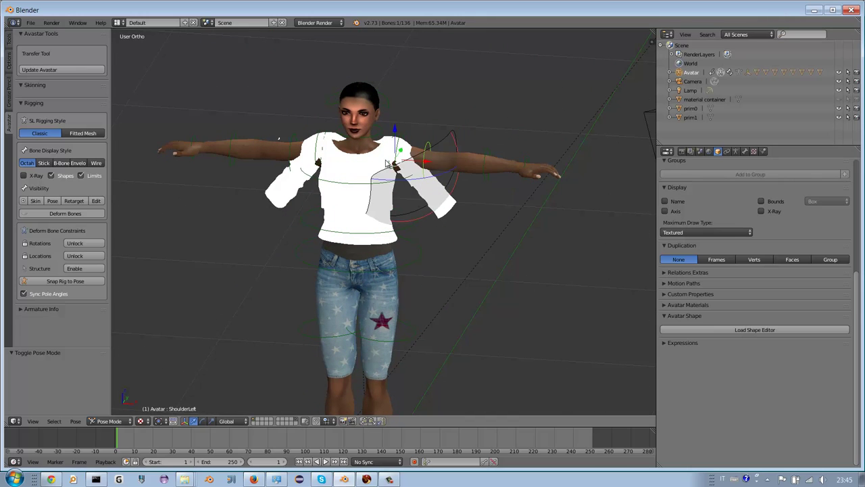
{"action": "key", "text": "KP_1"}
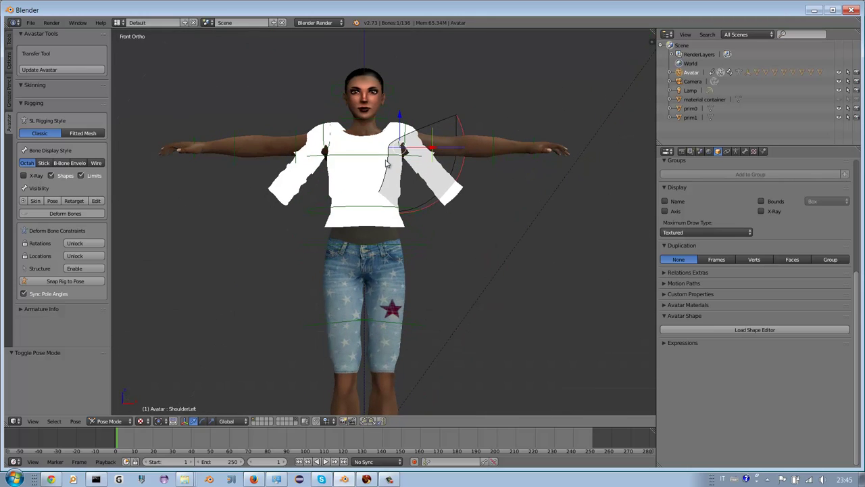
{"action": "key", "text": "r"}
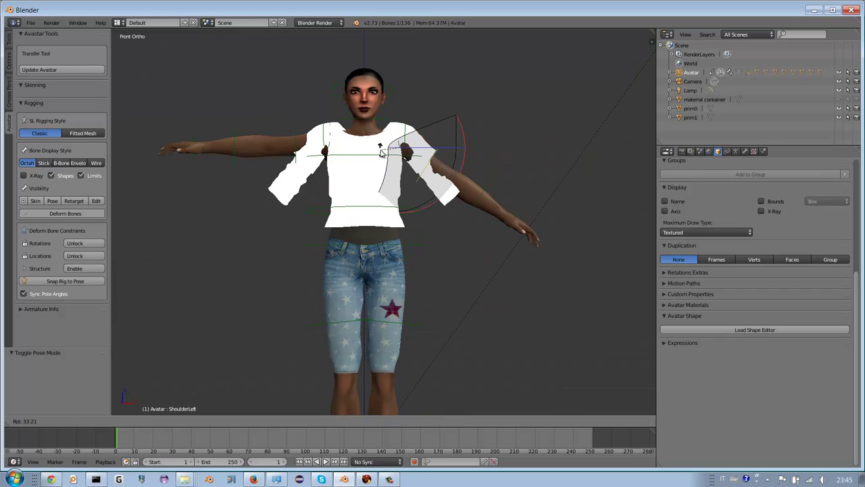
{"action": "left_click", "coordinate": [382, 151]}
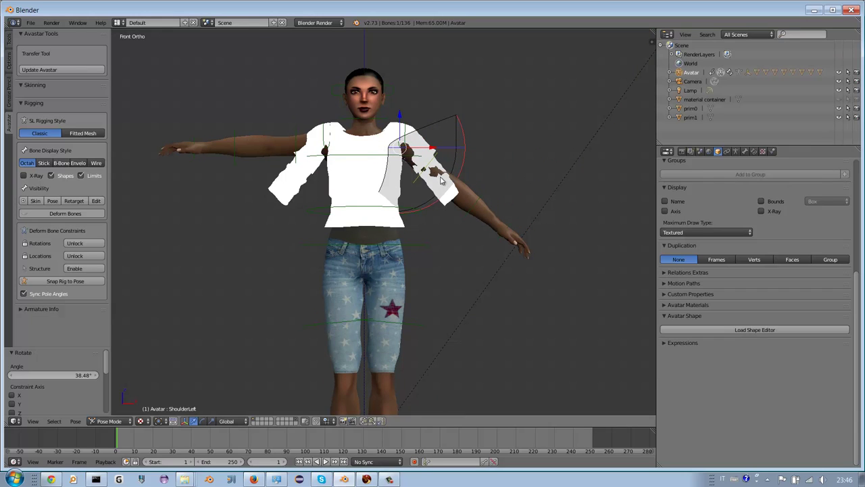
Step: Bend the left forearm at the elbow with two rotations and a small move
{"action": "right_click", "coordinate": [481, 193]}
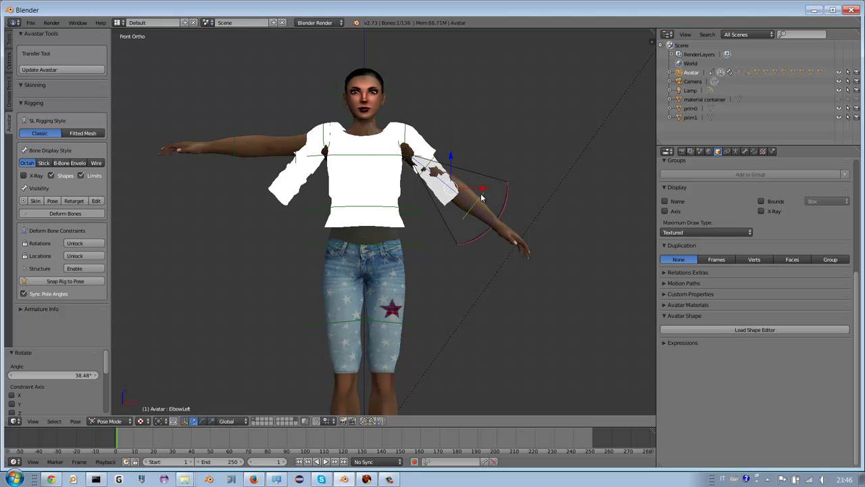
{"action": "key", "text": "r"}
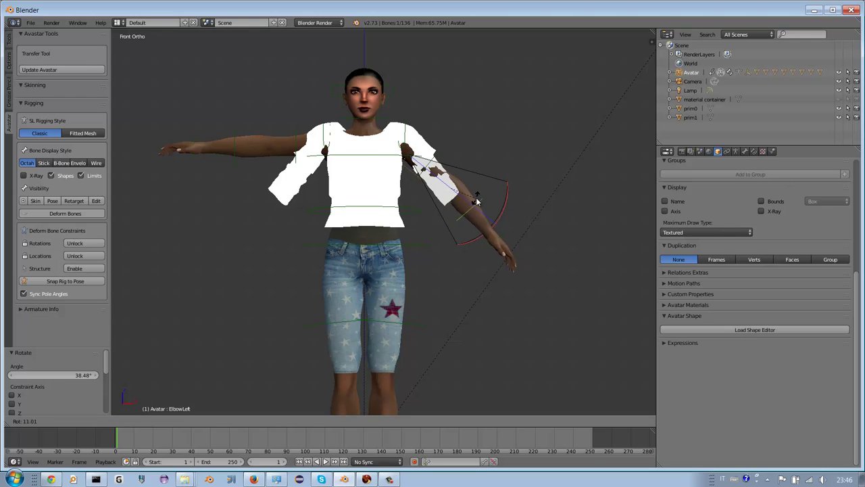
{"action": "left_click", "coordinate": [464, 197]}
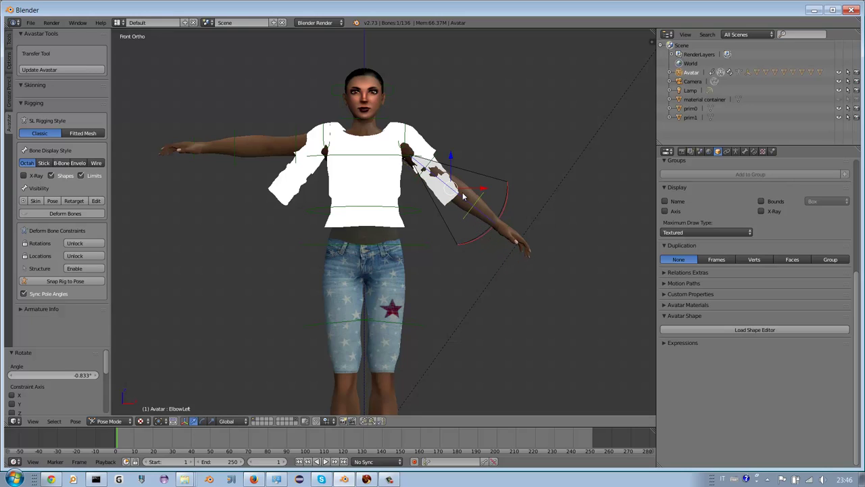
{"action": "key", "text": "g"}
{"action": "left_click", "coordinate": [460, 194]}
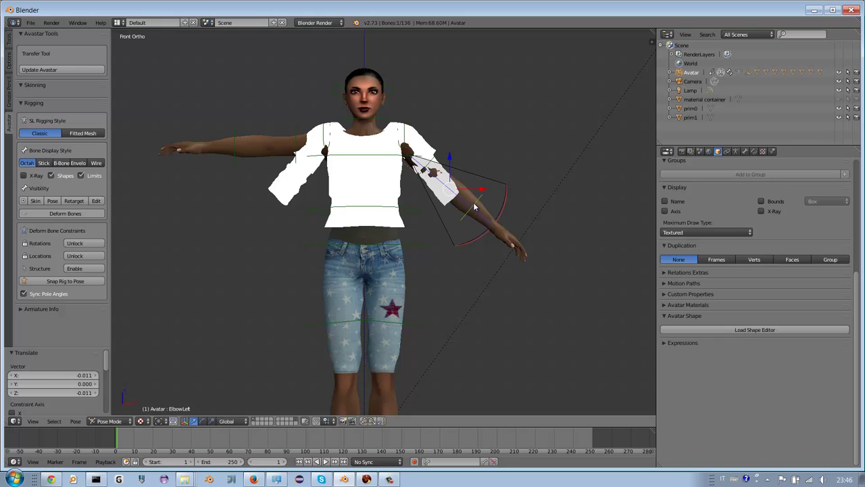
{"action": "key", "text": "r"}
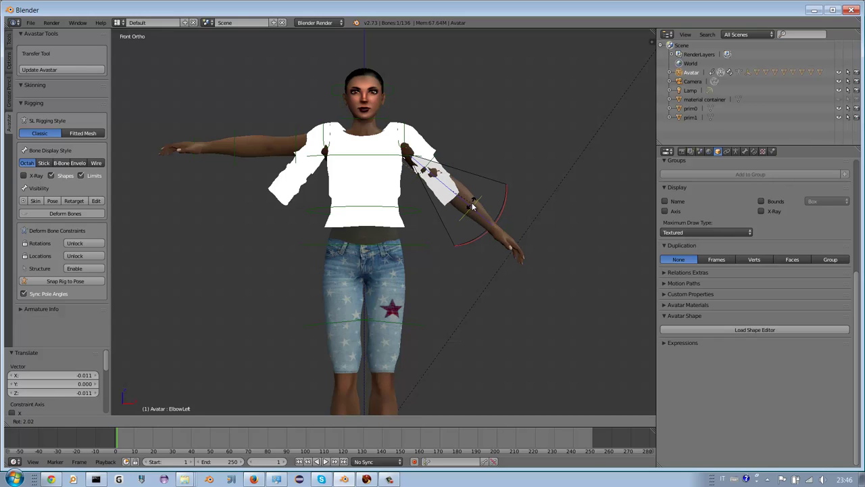
{"action": "left_click", "coordinate": [473, 207]}
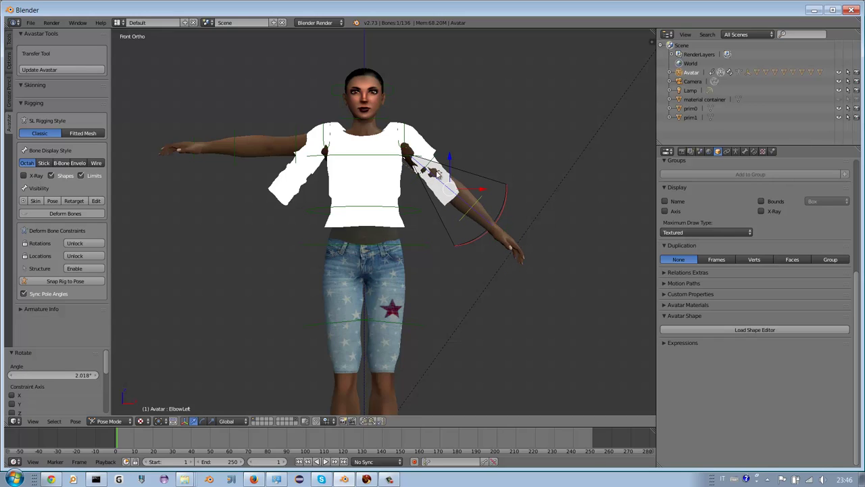
Step: Rotate the left shoulder again and orbit around the avatar to inspect the shirt sleeve
{"action": "right_click", "coordinate": [415, 181]}
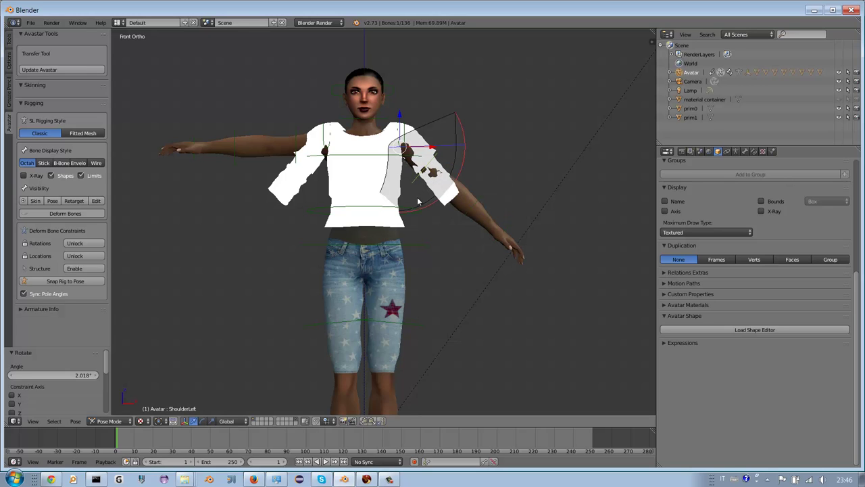
{"action": "key", "text": "r"}
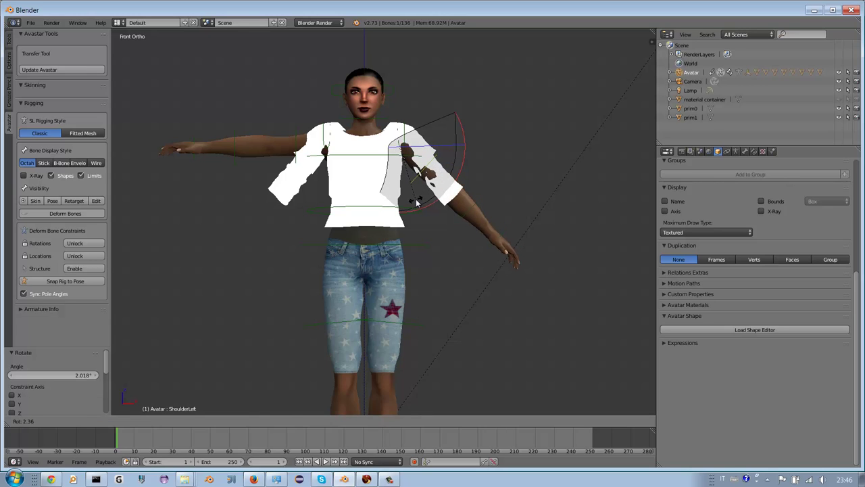
{"action": "left_click", "coordinate": [443, 206]}
{"action": "middle_click_drag", "start_coordinate": [443, 206], "coordinate": [466, 205]}
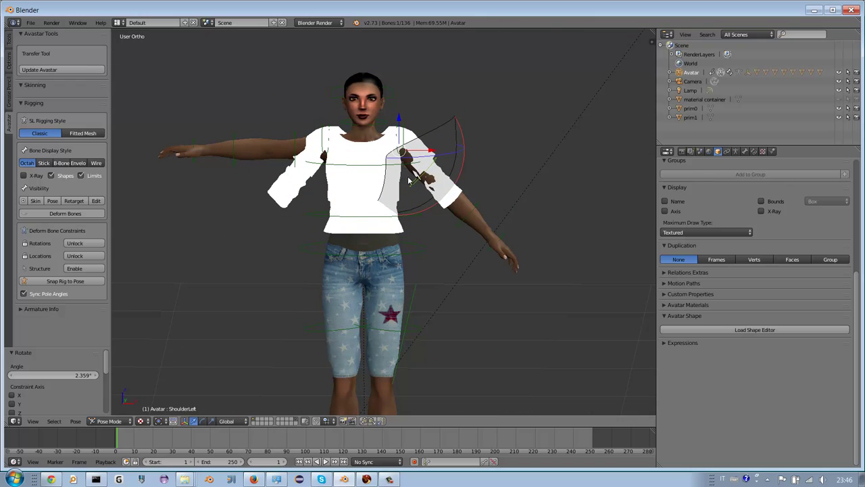
{"action": "mouse_move", "coordinate": [400, 146]}
{"action": "middle_mouse_down"}
{"action": "mouse_move", "coordinate": [256, 145]}
{"action": "mouse_move", "coordinate": [424, 196]}
{"action": "mouse_move", "coordinate": [401, 184]}
{"action": "middle_mouse_up"}
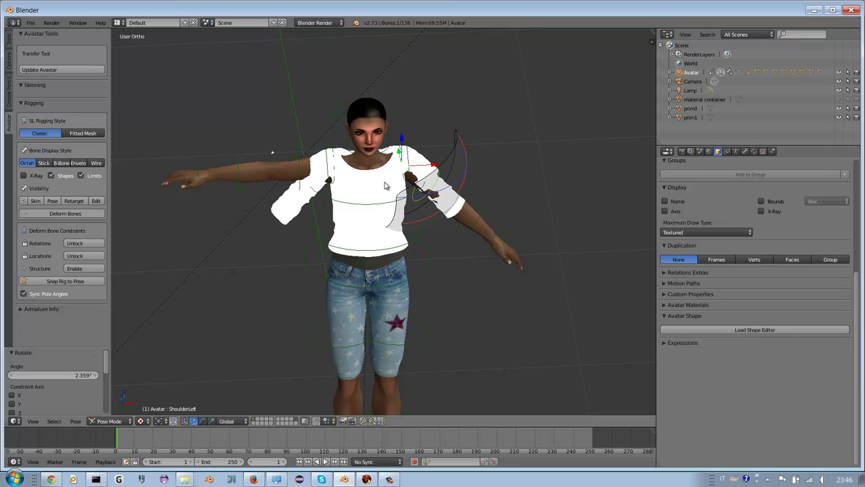
{"action": "mouse_move", "coordinate": [400, 216]}
{"action": "middle_mouse_down"}
{"action": "mouse_move", "coordinate": [428, 188]}
{"action": "mouse_move", "coordinate": [394, 160]}
{"action": "middle_mouse_up"}
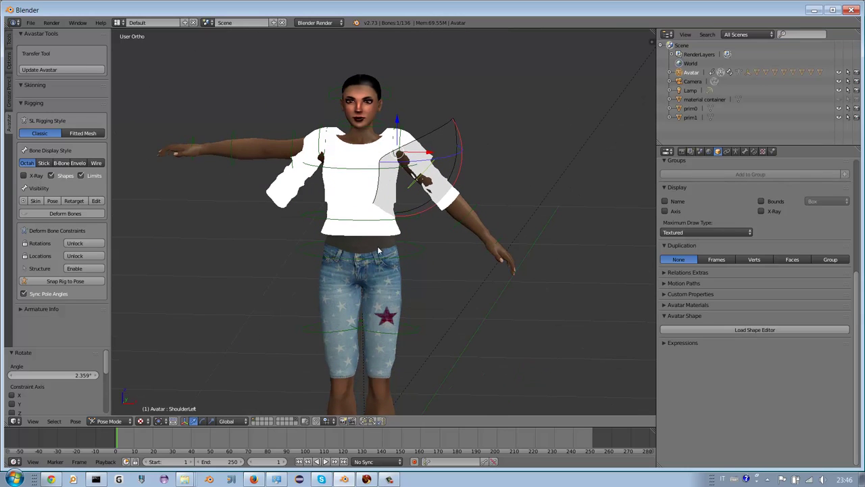
{"action": "left_click", "coordinate": [114, 421]}
Step: Return the rig to Object Mode, selecting shirt mesh prim0 and then the Avatar armature
{"action": "left_click", "coordinate": [113, 410]}
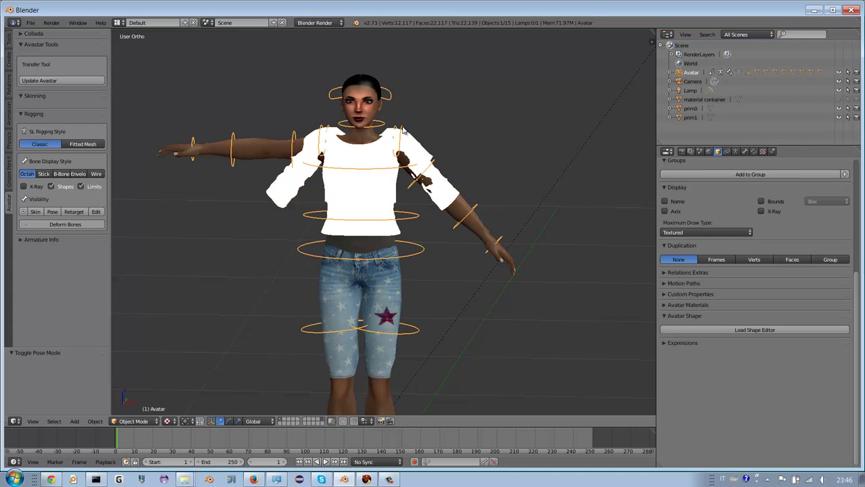
{"action": "right_click", "coordinate": [432, 165]}
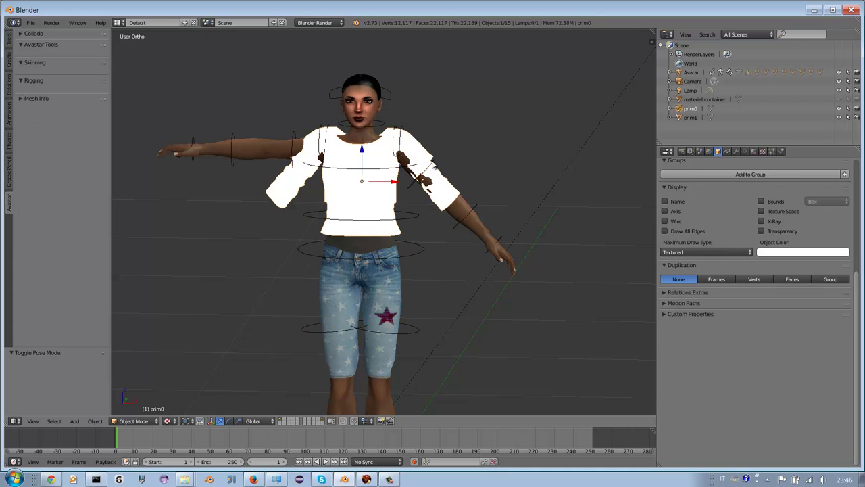
{"action": "right_click", "coordinate": [433, 164]}
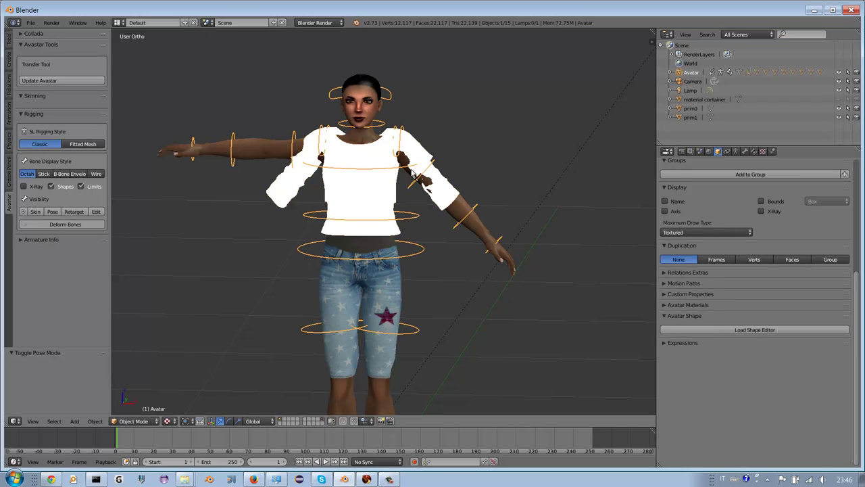
{"action": "scroll", "coordinate": [330, 232], "scroll_direction": "up", "scroll_amount": 2}
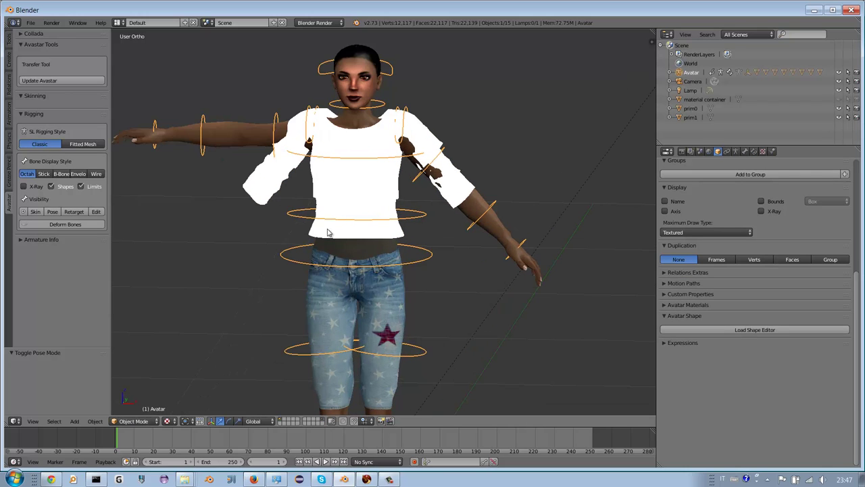
{"action": "middle_click_drag", "start_coordinate": [351, 205], "coordinate": [352, 214]}
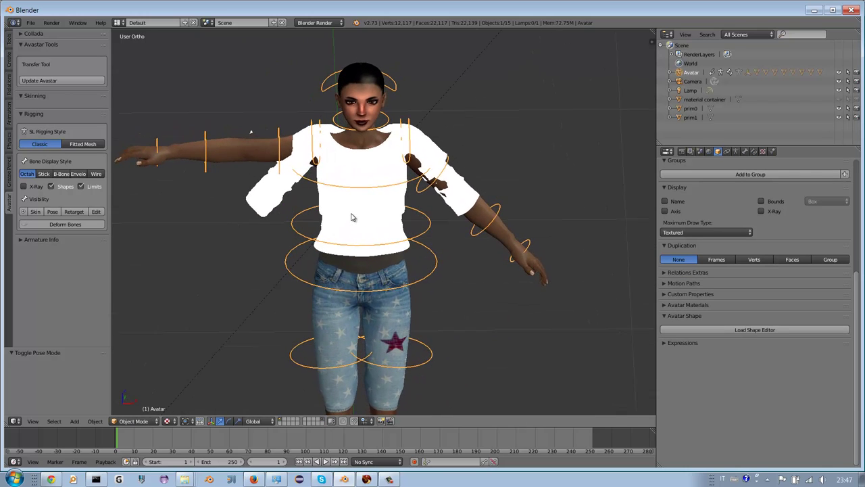
Step: Check the armature's rest shape in Edit Mode, then go back to Object Mode
{"action": "left_click", "coordinate": [127, 422]}
{"action": "left_click", "coordinate": [135, 399]}
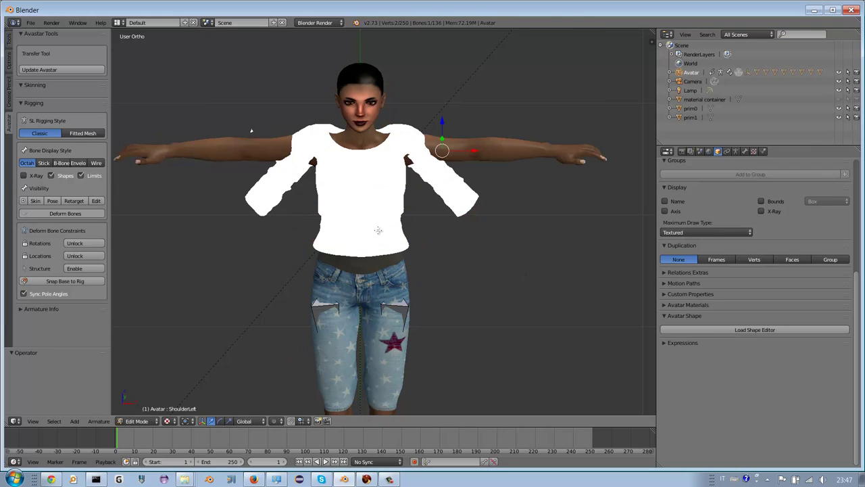
{"action": "left_click", "coordinate": [135, 422]}
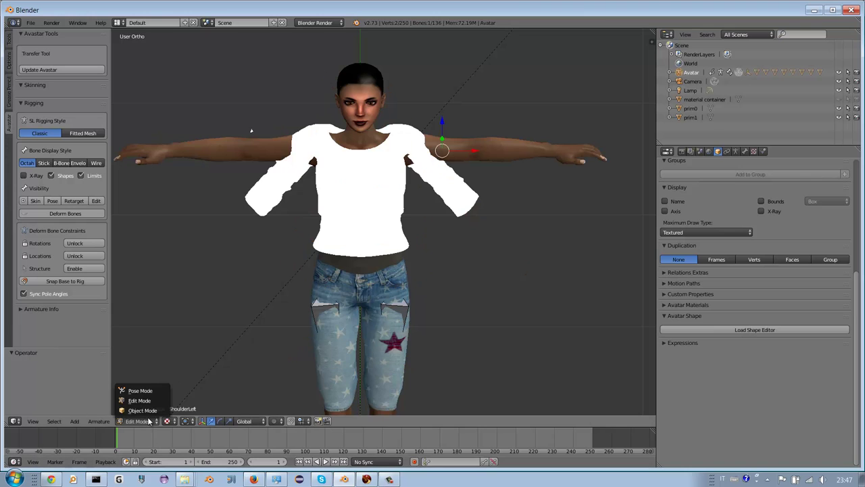
{"action": "left_click", "coordinate": [141, 411]}
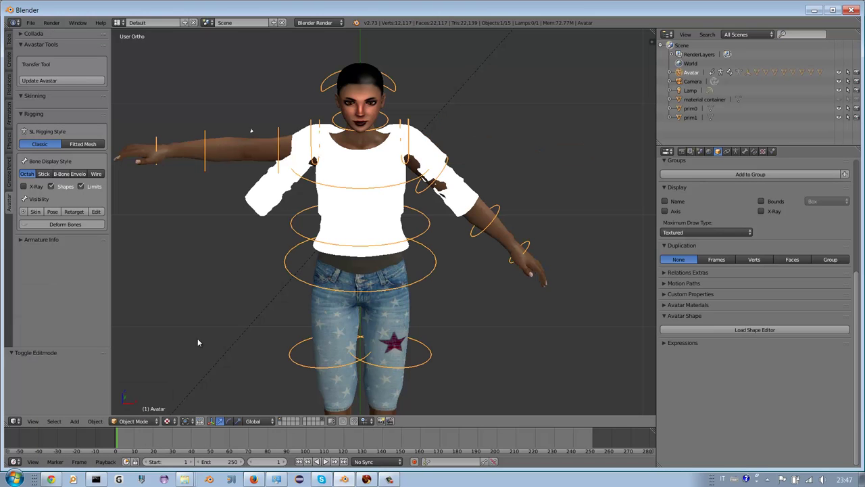
{"action": "mouse_move", "coordinate": [350, 197]}
{"action": "middle_mouse_down"}
{"action": "mouse_move", "coordinate": [326, 174]}
{"action": "mouse_move", "coordinate": [348, 180]}
{"action": "middle_mouse_up"}
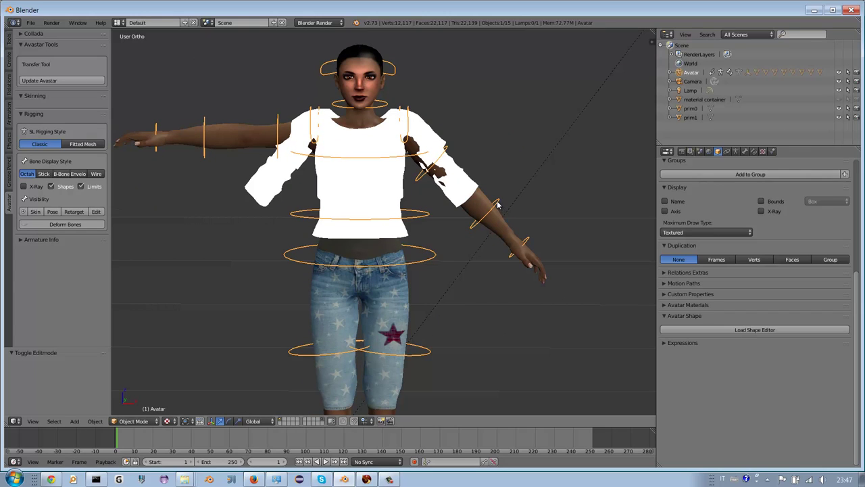
{"action": "left_click", "coordinate": [136, 422]}
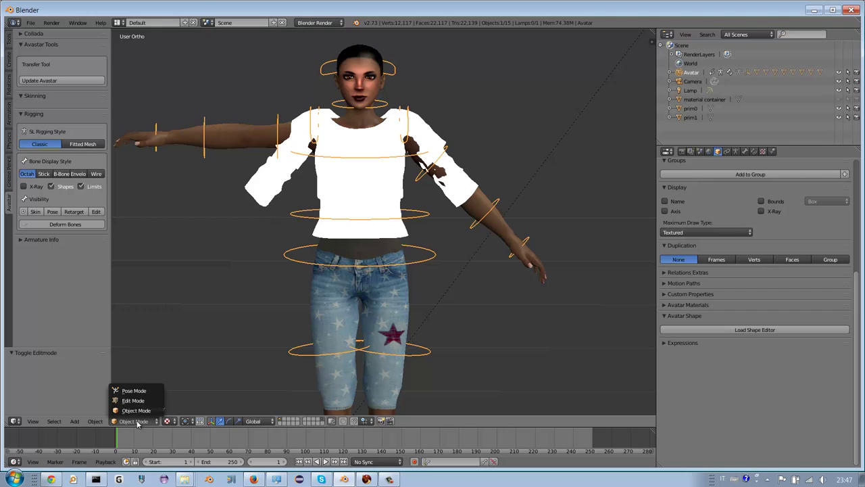
Step: In Pose Mode, select the left collar, shoulder, elbow and wrist bones and paste their pose X-flipped
{"action": "left_click", "coordinate": [145, 390]}
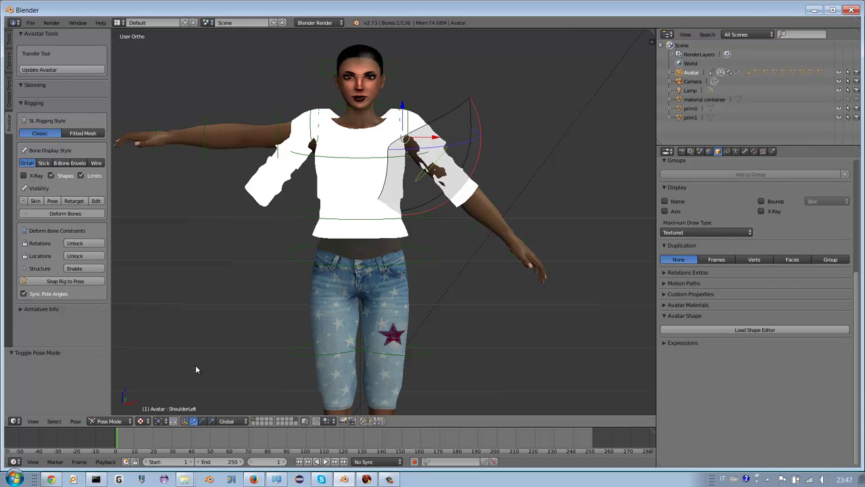
{"action": "right_click", "coordinate": [482, 212], "text": "shift"}
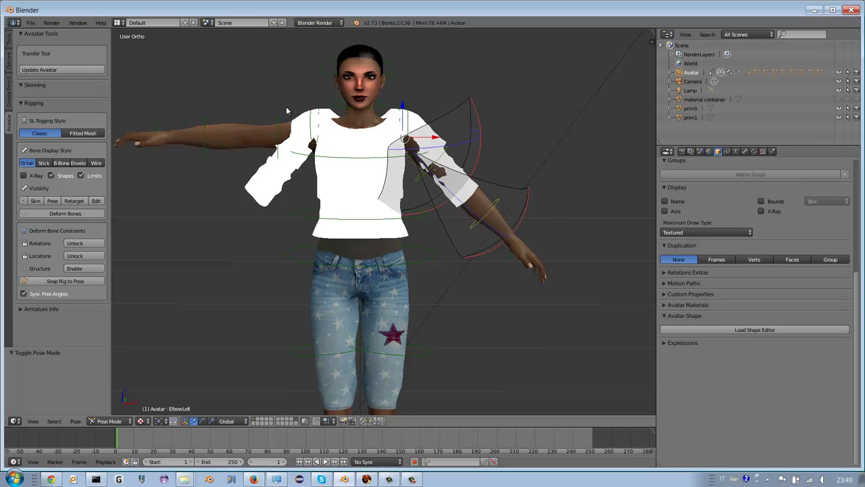
{"action": "right_click", "coordinate": [322, 72]}
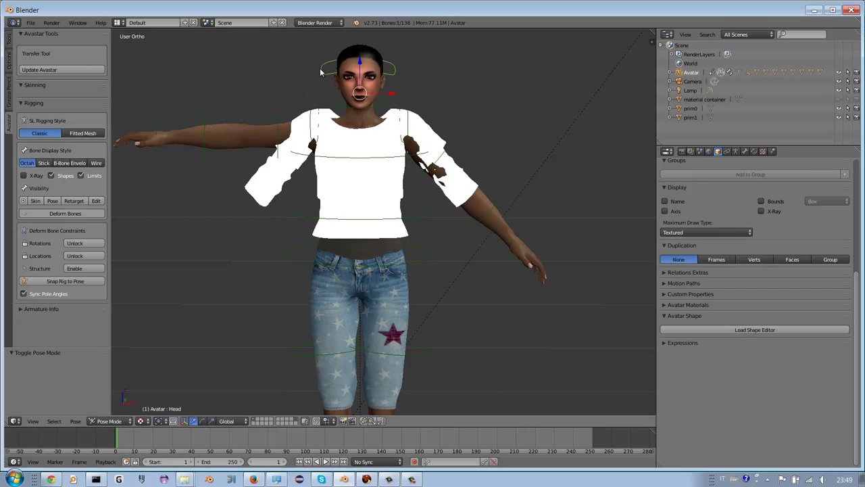
{"action": "right_click", "coordinate": [409, 112]}
{"action": "right_click", "coordinate": [456, 212], "text": "shift"}
{"action": "right_click", "coordinate": [473, 226], "text": "shift"}
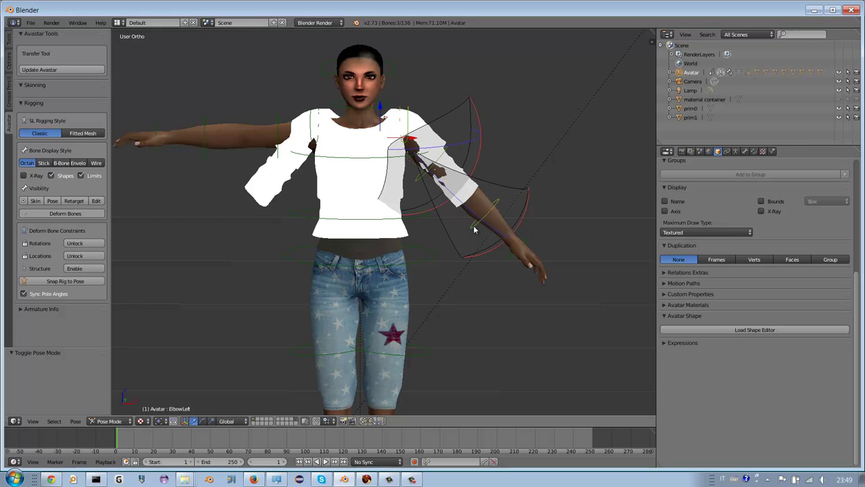
{"action": "right_click", "coordinate": [508, 254], "text": "shift"}
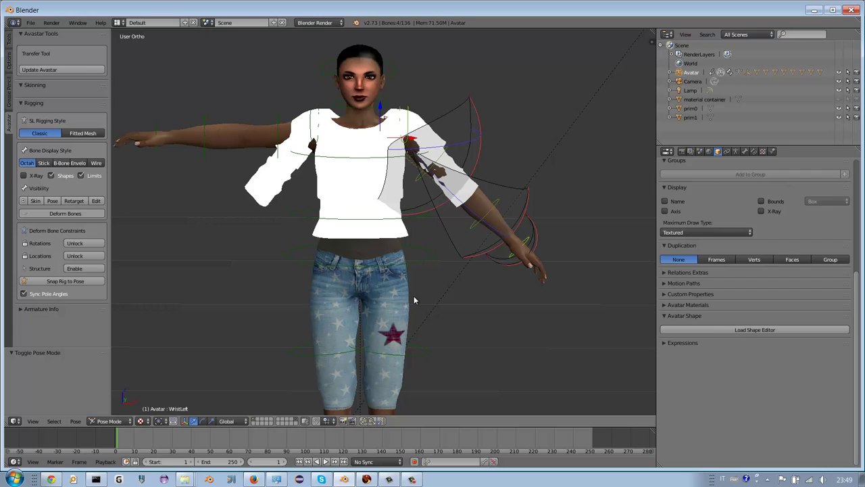
{"action": "left_click", "coordinate": [382, 421]}
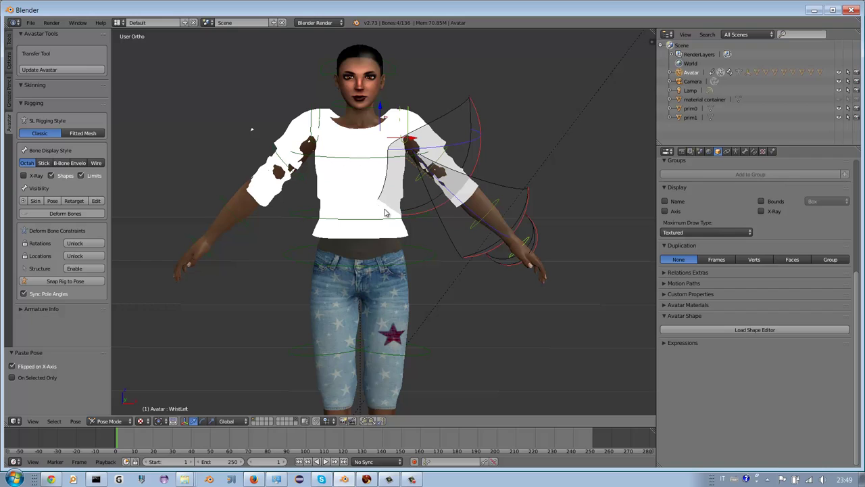
{"action": "left_click", "coordinate": [126, 422]}
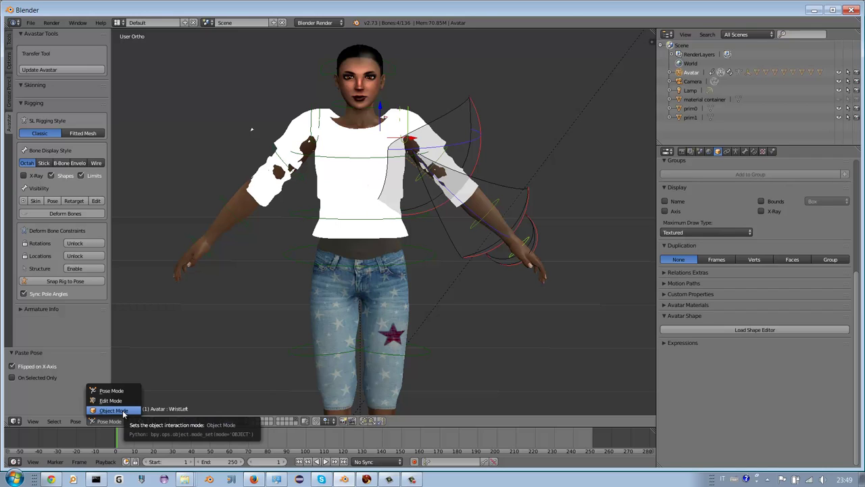
Step: Select the shirt prim0 plus the Avatar armature and bind it with Alter to Rest Pose ticked
{"action": "left_click", "coordinate": [113, 410]}
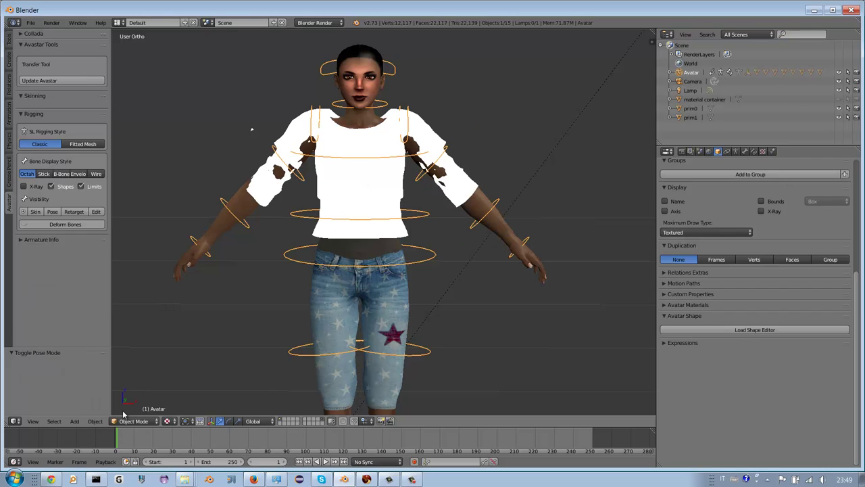
{"action": "right_click", "coordinate": [365, 187]}
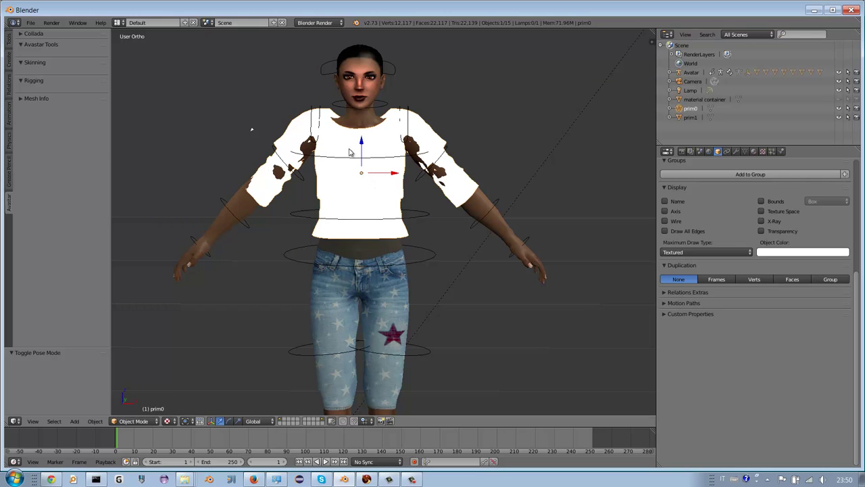
{"action": "right_click", "coordinate": [424, 216]}
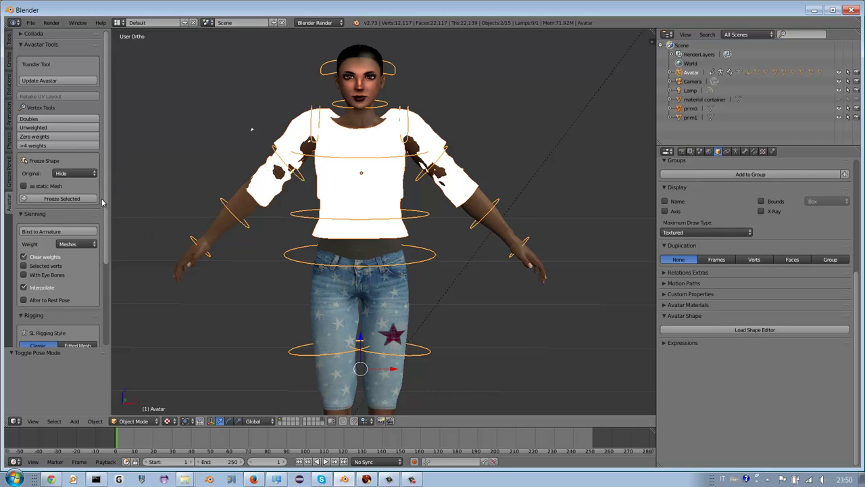
{"action": "left_click_drag", "start_coordinate": [106, 171], "coordinate": [105, 244]}
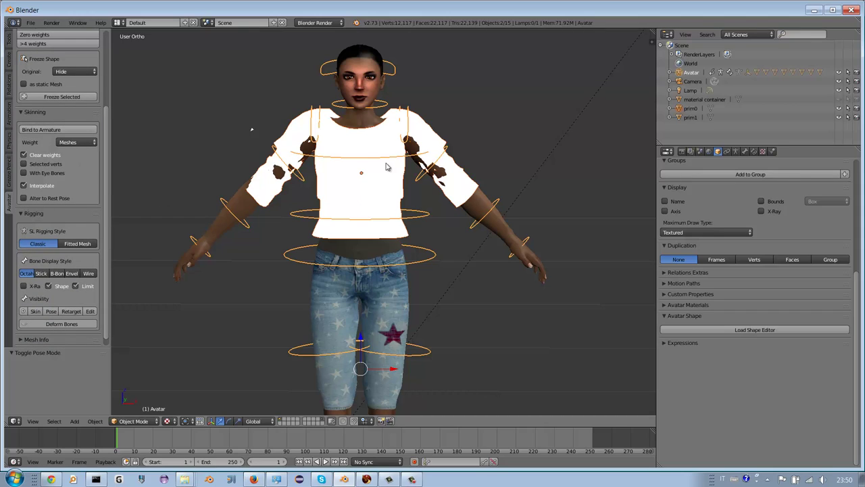
{"action": "left_click", "coordinate": [25, 199]}
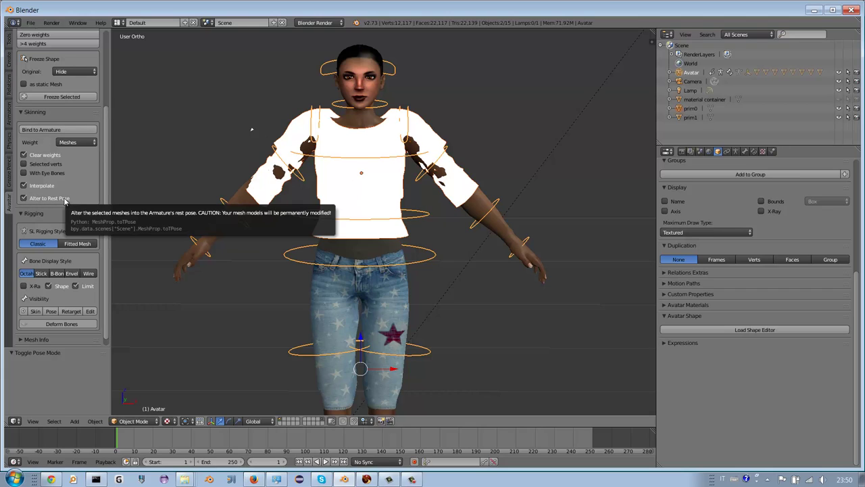
{"action": "left_click", "coordinate": [54, 131]}
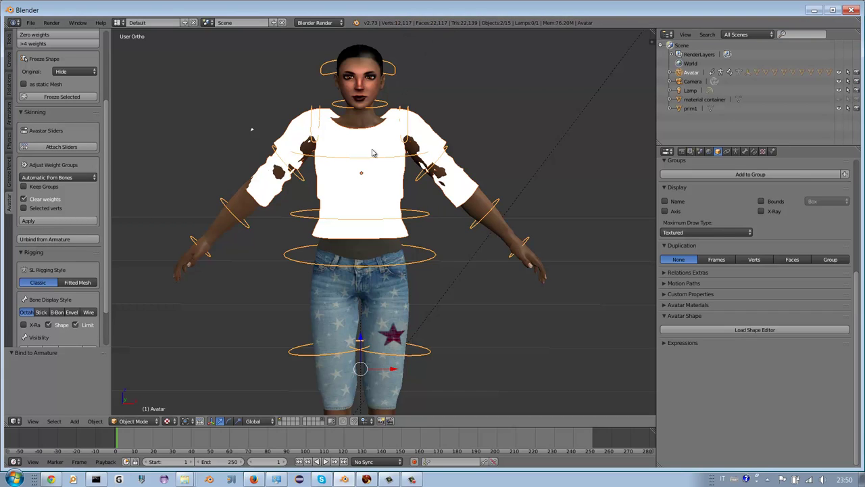
Step: Put the Avatar rig in Pose Mode and rotate the ShoulderLeft bone to lower the arm
{"action": "right_click", "coordinate": [426, 216]}
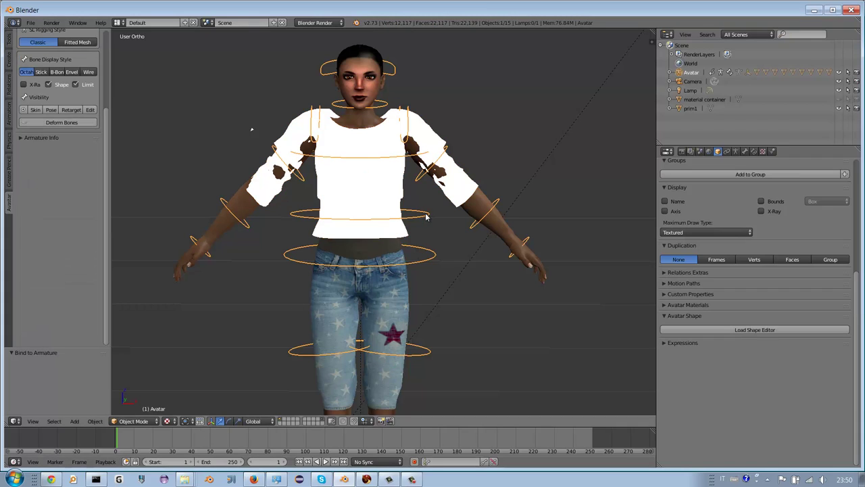
{"action": "left_click", "coordinate": [137, 424]}
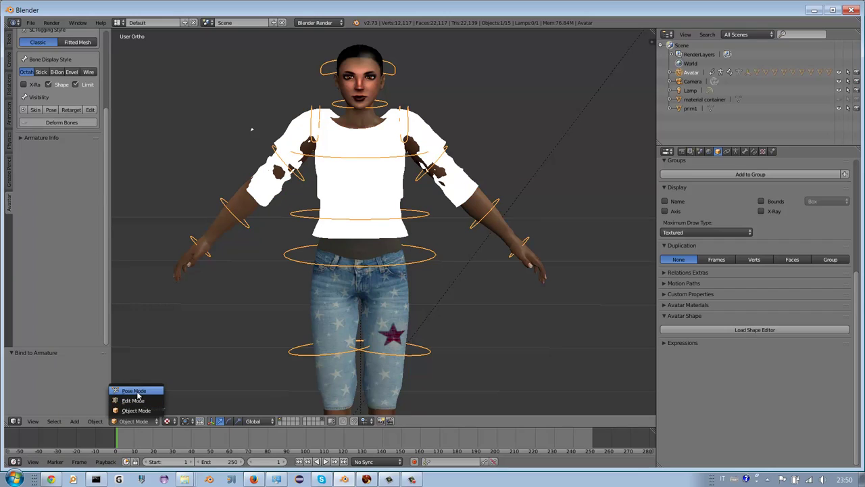
{"action": "left_click", "coordinate": [135, 390]}
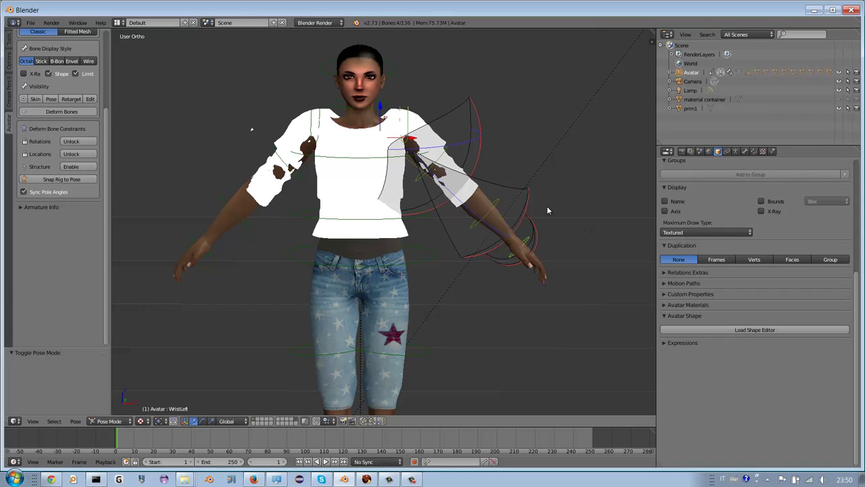
{"action": "right_click", "coordinate": [397, 295]}
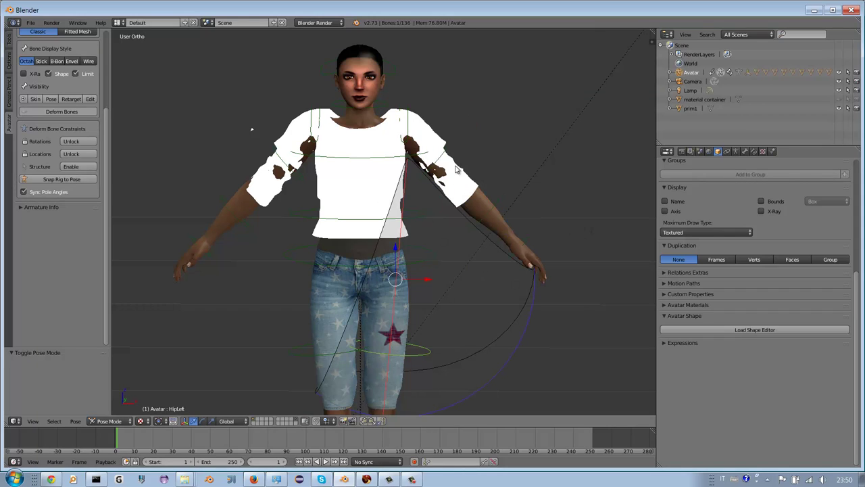
{"action": "right_click", "coordinate": [423, 180]}
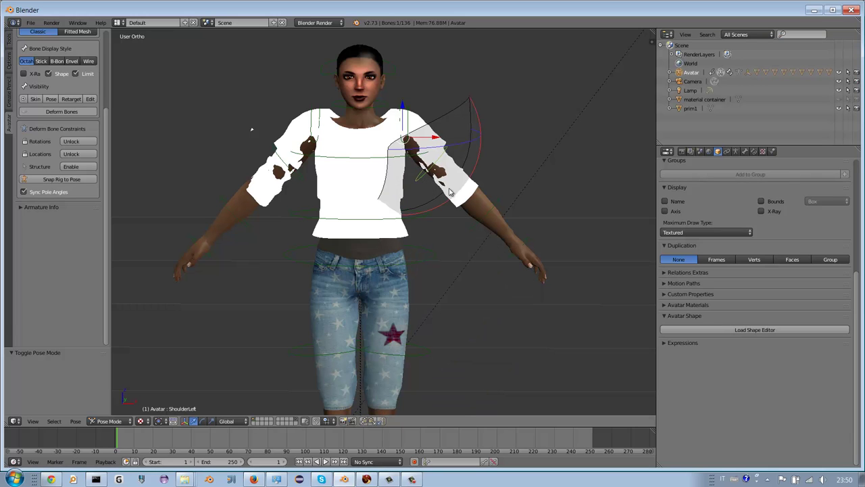
{"action": "key", "text": "r"}
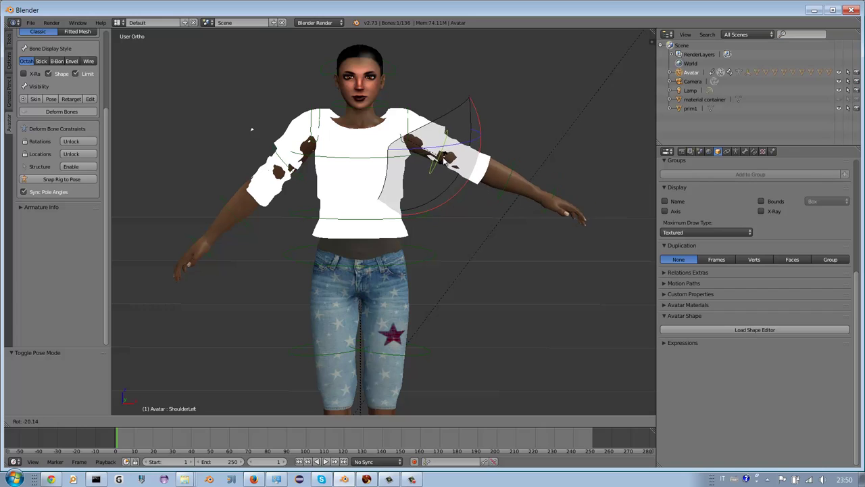
{"action": "left_click", "coordinate": [441, 165]}
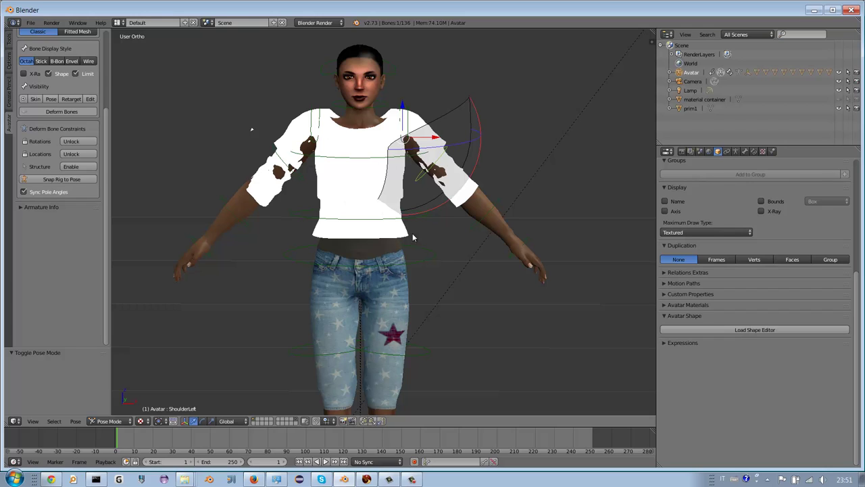
Step: Return to Object Mode, select the shirt prim0, and choose the Avastar Collada export
{"action": "left_click", "coordinate": [114, 420]}
{"action": "left_click", "coordinate": [114, 410]}
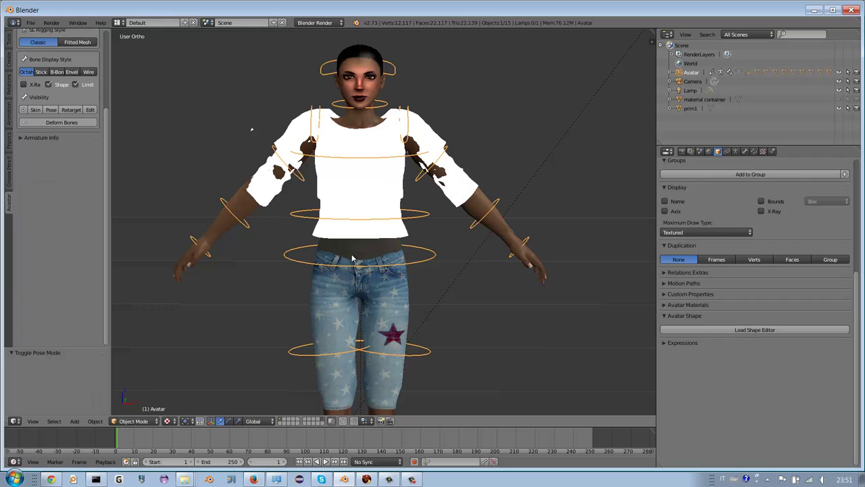
{"action": "right_click", "coordinate": [364, 194]}
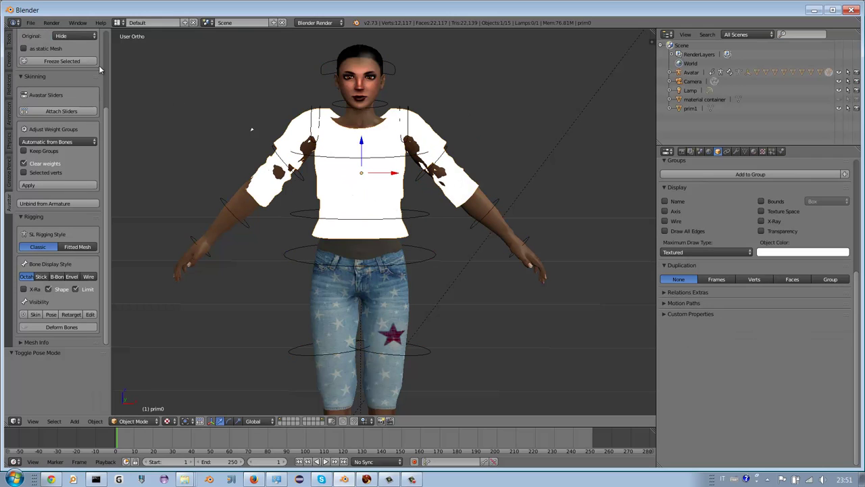
{"action": "left_click", "coordinate": [31, 23]}
{"action": "mouse_move", "coordinate": [43, 194]}
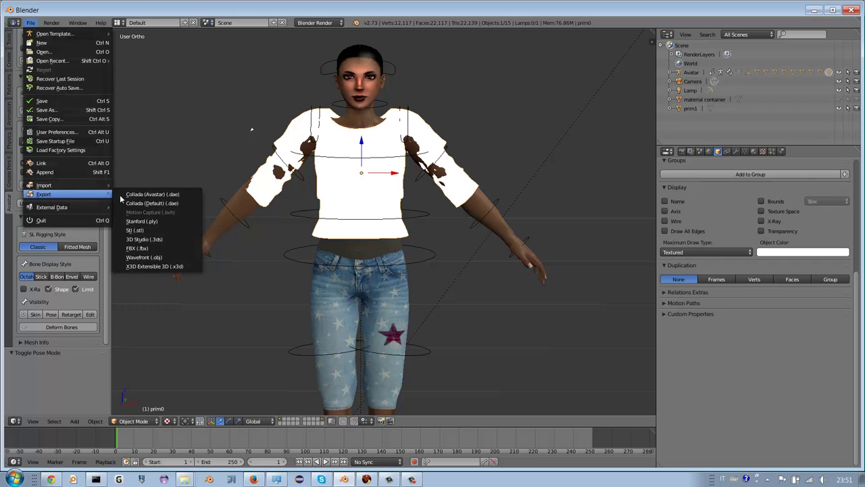
{"action": "left_click", "coordinate": [152, 195]}
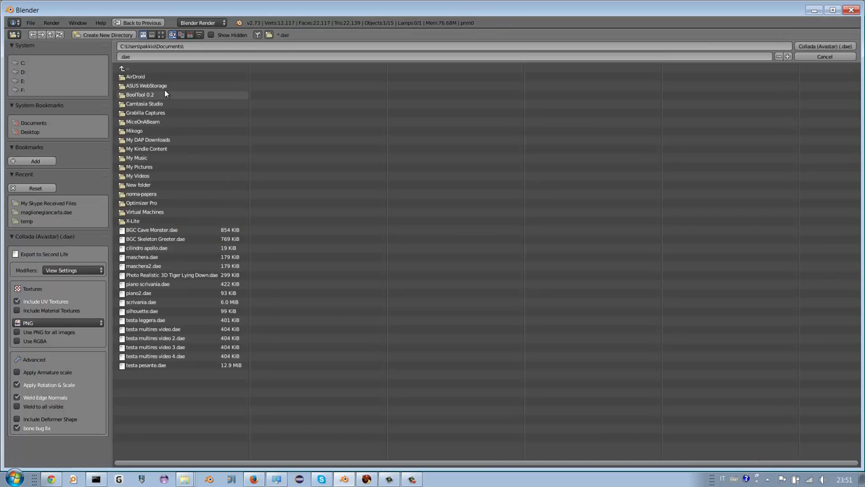
Step: Export the shirt as maglione2.dae into the c:\temp folder
{"action": "left_click", "coordinate": [176, 45]}
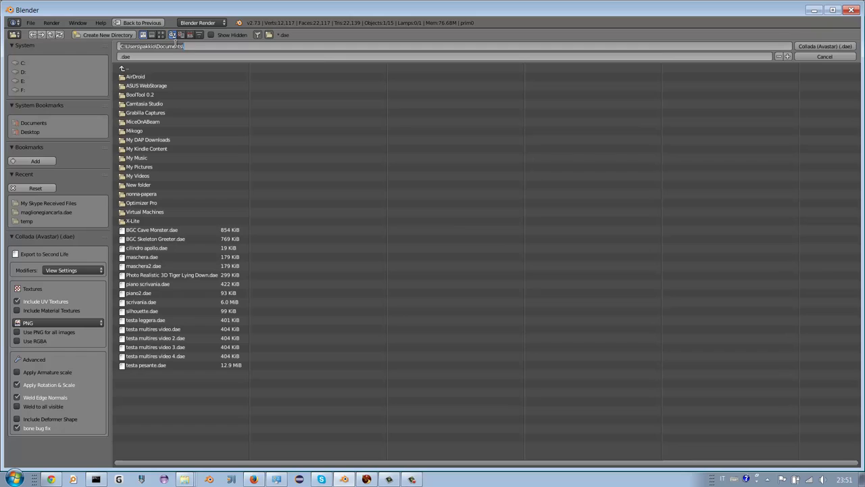
{"action": "type", "text": "c:\\temp\\"}
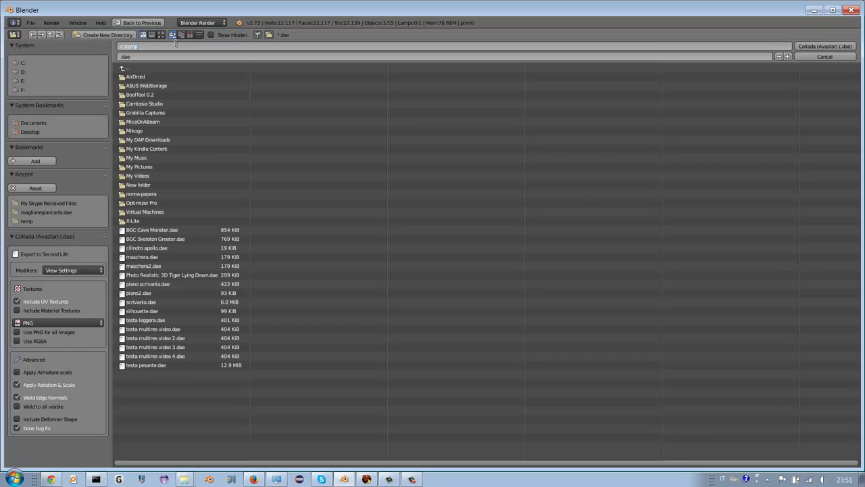
{"action": "key", "text": "Return"}
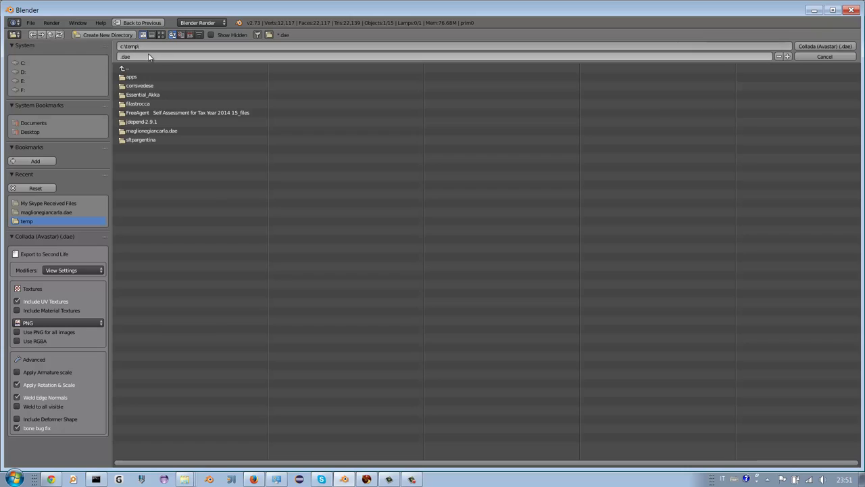
{"action": "left_click", "coordinate": [147, 55]}
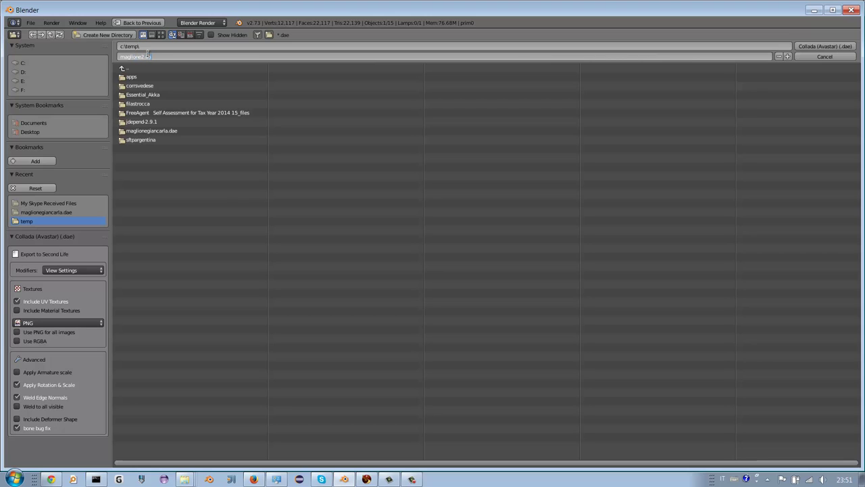
{"action": "key", "text": "Return"}
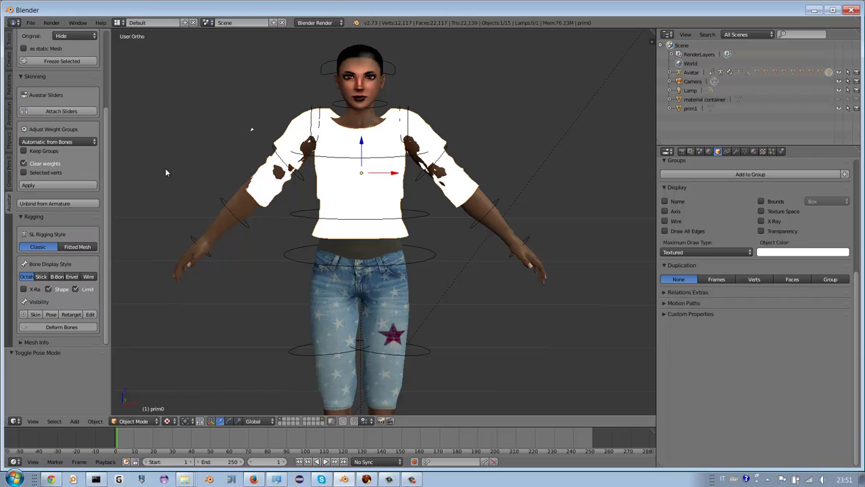
Step: Reopen the Avastar Collada export browser, then switch over to Firestorm
{"action": "left_click", "coordinate": [30, 23]}
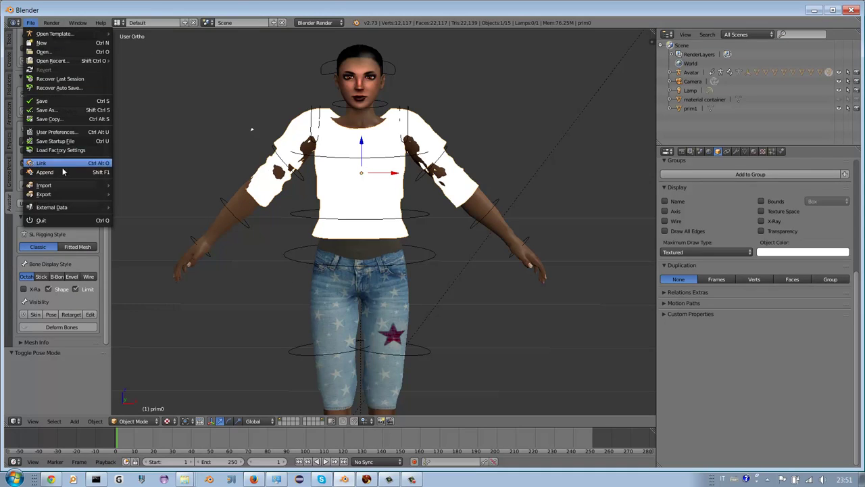
{"action": "mouse_move", "coordinate": [43, 194]}
{"action": "left_click", "coordinate": [142, 194]}
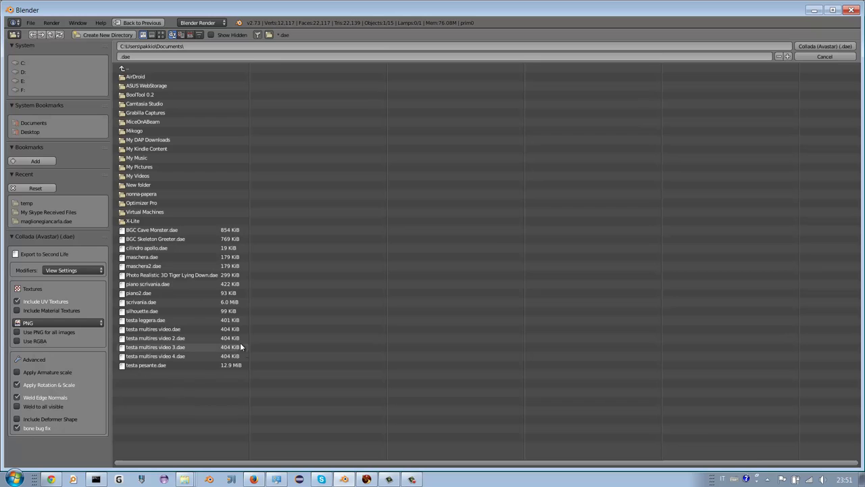
{"action": "left_click", "coordinate": [366, 479]}
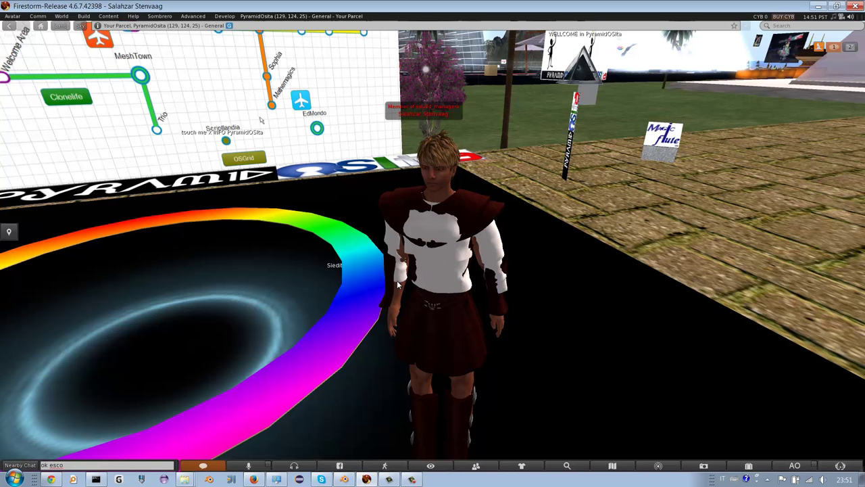
Step: Load maglione2.dae from the temp folder into Firestorm's model uploader
{"action": "left_click", "coordinate": [12, 16]}
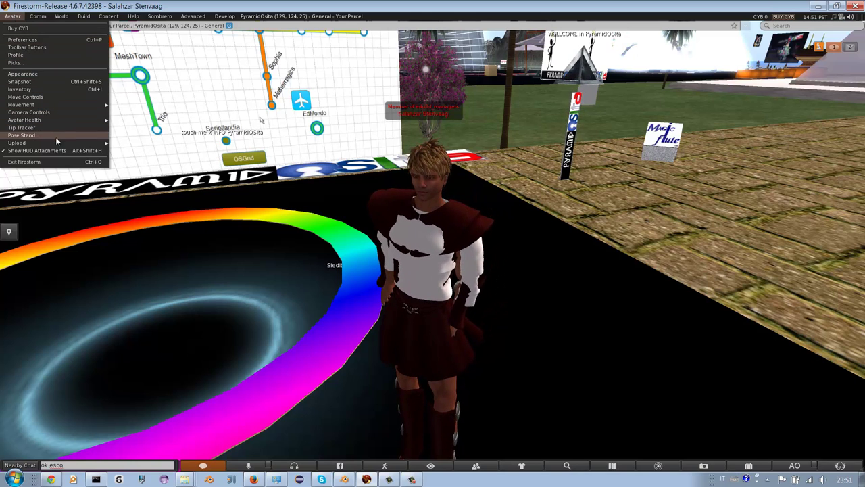
{"action": "mouse_move", "coordinate": [17, 143]}
{"action": "left_click", "coordinate": [142, 166]}
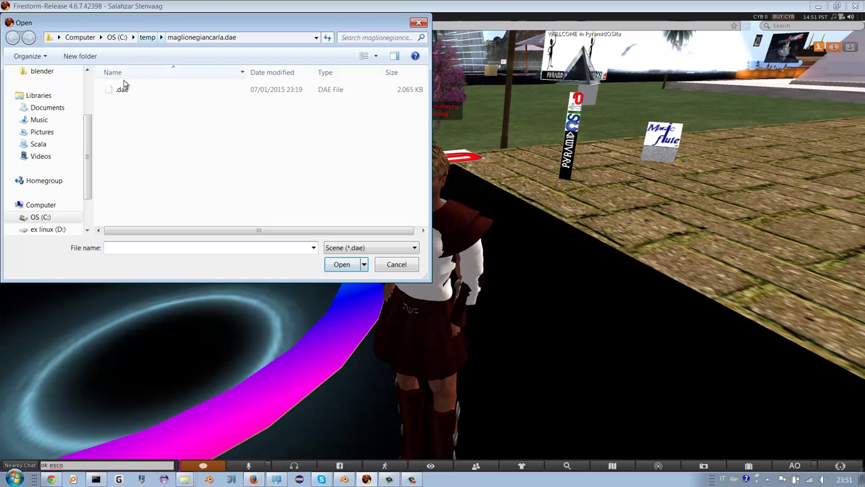
{"action": "left_click", "coordinate": [149, 38]}
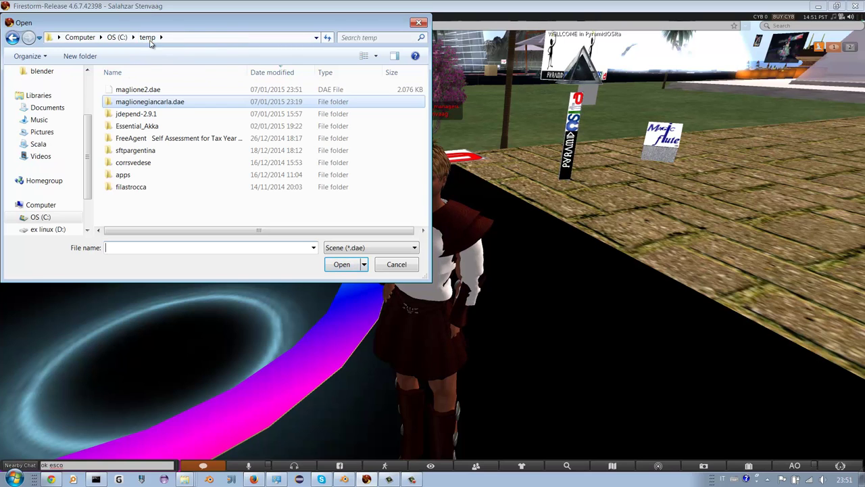
{"action": "left_click", "coordinate": [135, 89]}
{"action": "left_click", "coordinate": [341, 265]}
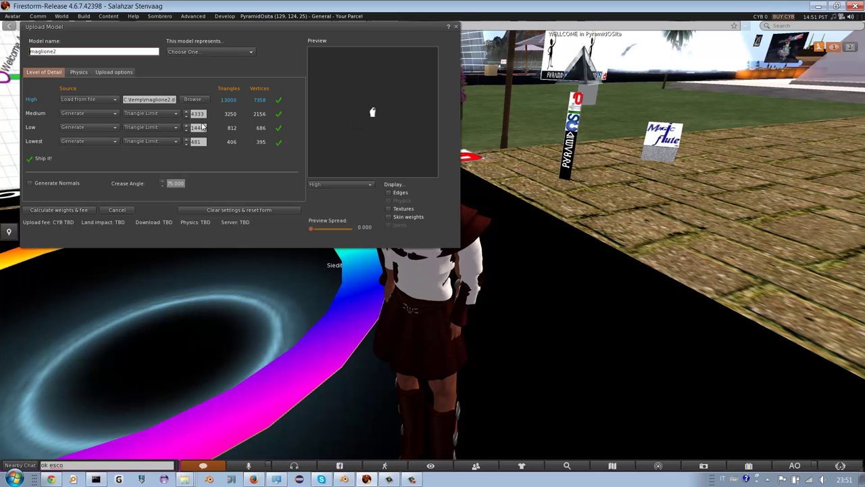
Step: Include skin weights, calculate the weights and fee, and upload the shirt model
{"action": "left_click", "coordinate": [79, 71]}
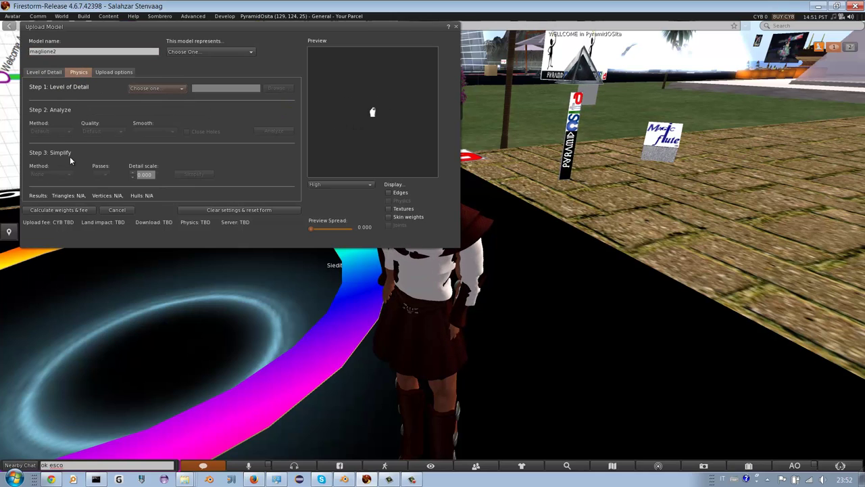
{"action": "left_click", "coordinate": [109, 72]}
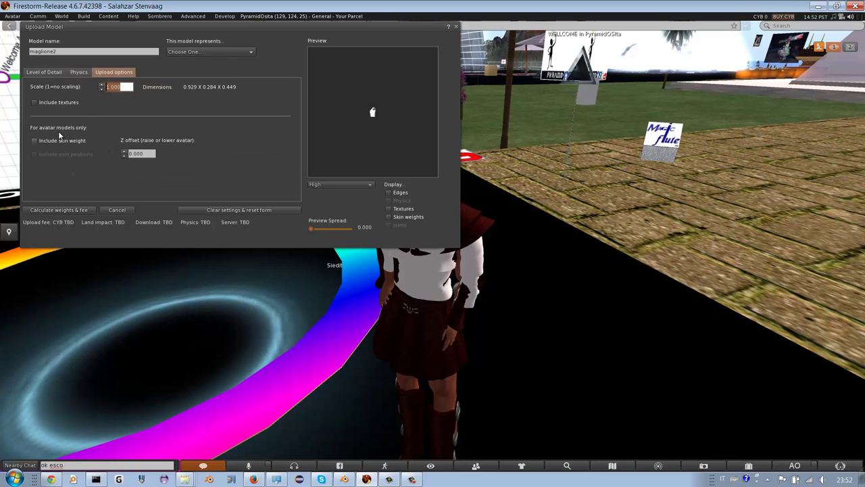
{"action": "left_click", "coordinate": [35, 141]}
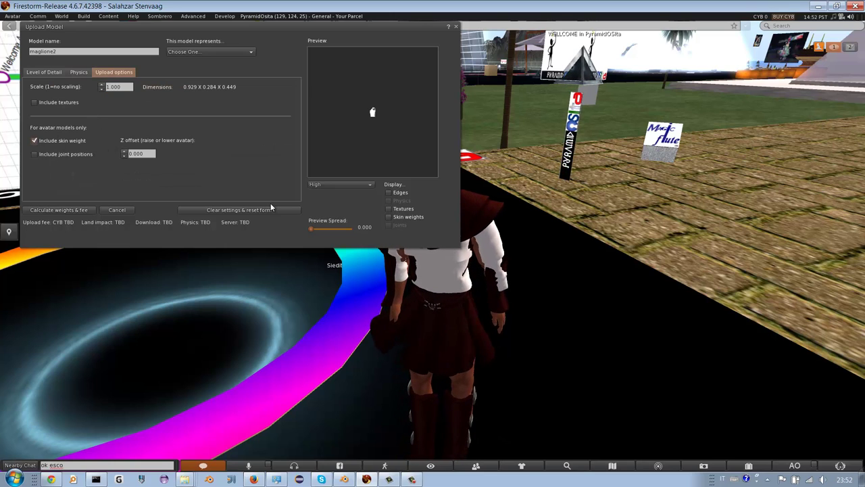
{"action": "left_click", "coordinate": [72, 210]}
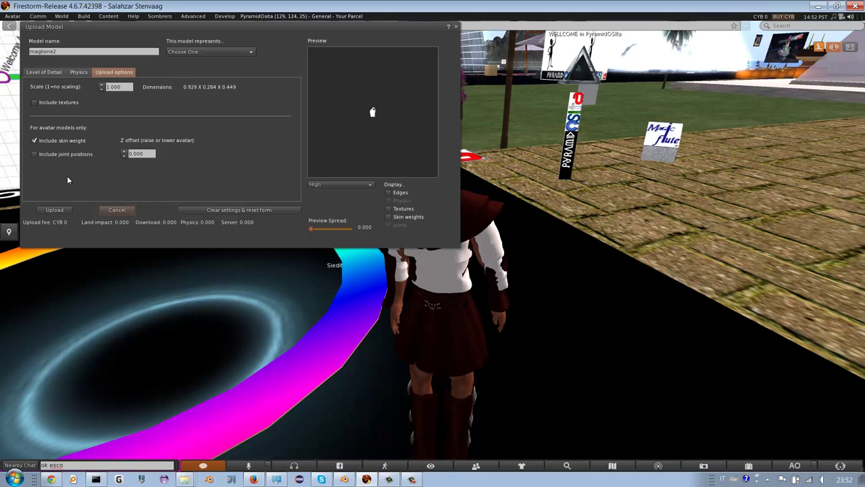
{"action": "left_click", "coordinate": [55, 210]}
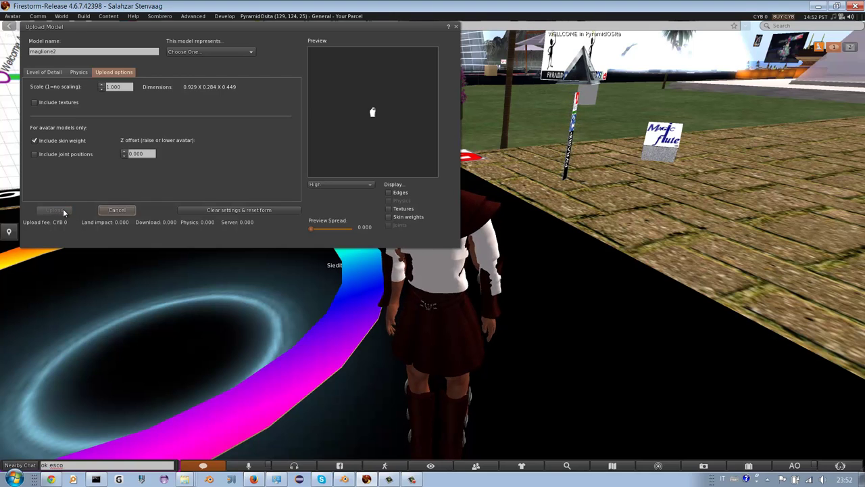
{"action": "left_click_drag", "start_coordinate": [342, 26], "coordinate": [381, 85]}
{"action": "mouse_move", "coordinate": [401, 122]}
{"action": "left_mouse_down"}
{"action": "mouse_move", "coordinate": [381, 130]}
{"action": "mouse_move", "coordinate": [536, 128]}
{"action": "left_mouse_up"}
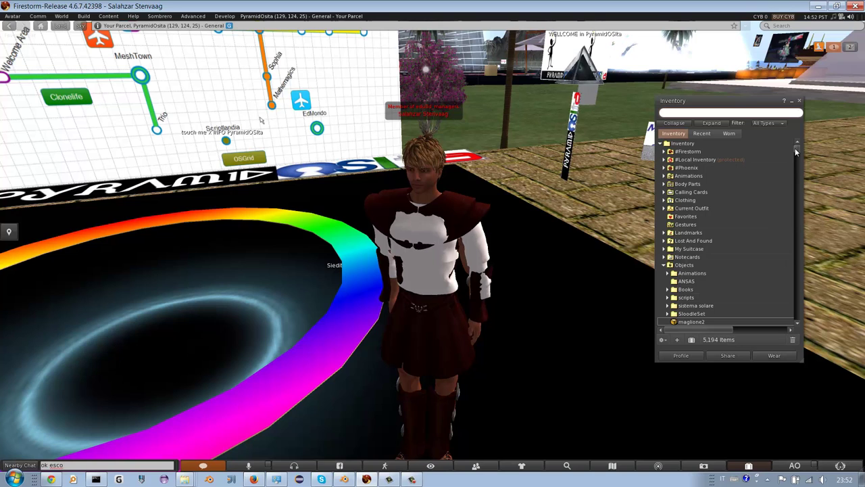
Step: Replace the worn maglione giancarla shirt with maglione2 from the Objects inventory
{"action": "scroll", "coordinate": [716, 229], "scroll_direction": "down", "scroll_amount": 4}
{"action": "double_click", "coordinate": [692, 236]}
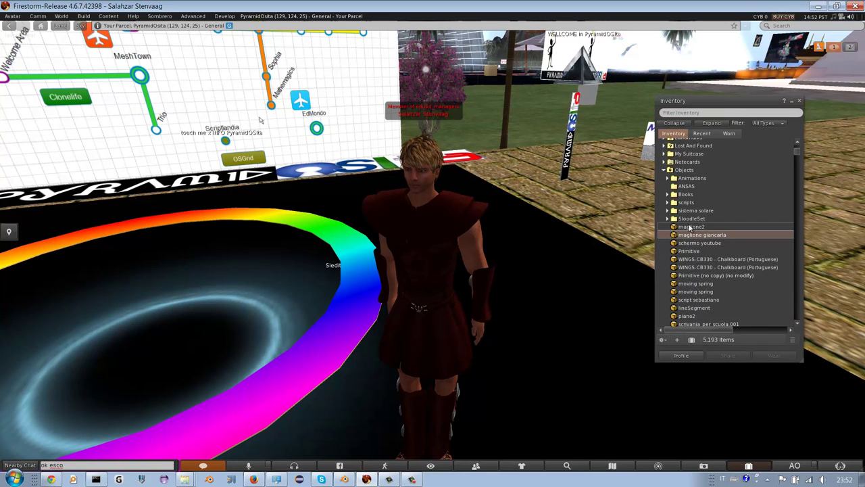
{"action": "double_click", "coordinate": [688, 227]}
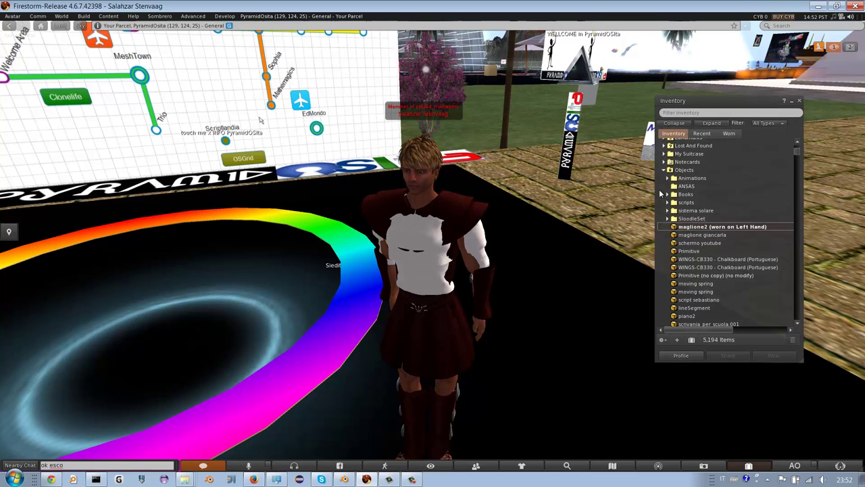
{"action": "left_click", "coordinate": [799, 102]}
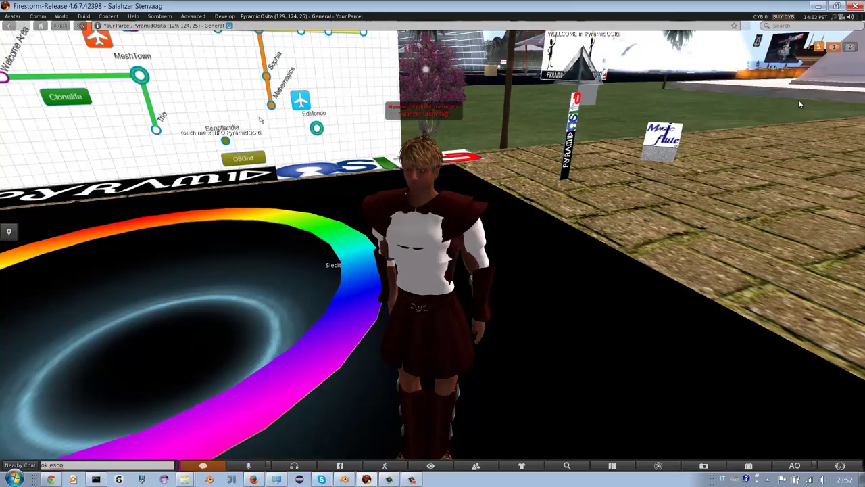
Step: Turn and walk the avatar around the plaza to show off the new shirt
{"action": "key", "text": "Left"}
{"action": "key", "text": "Up"}
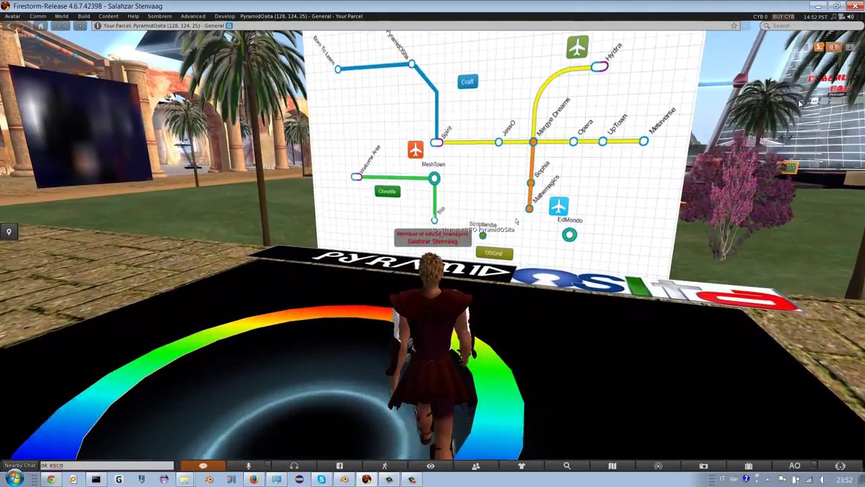
{"action": "key", "text": "Left"}
{"action": "key", "text": "Left"}
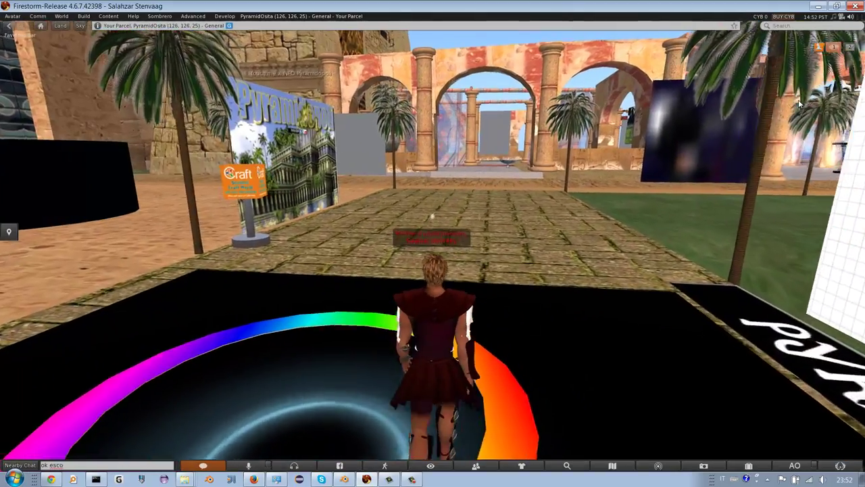
{"action": "key", "text": "Left"}
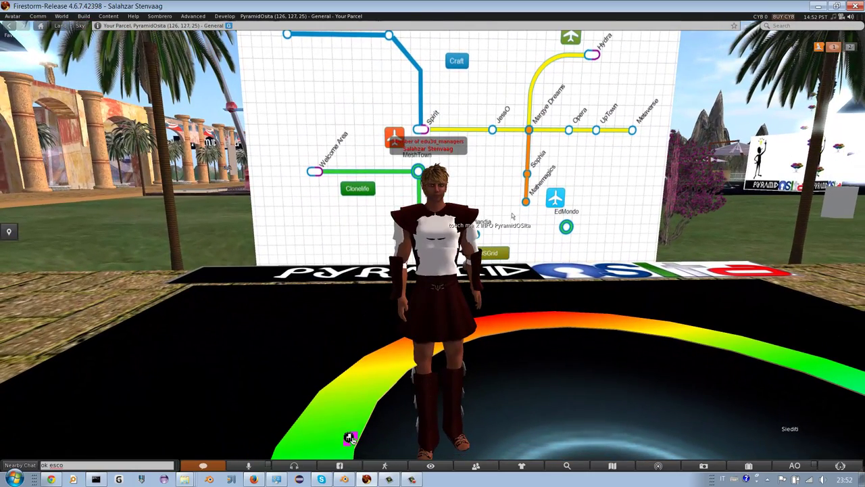
Step: Back in Blender, cancel the Collada export browser and reselect the armature, shirt prim0, then armature
{"action": "left_click", "coordinate": [344, 479]}
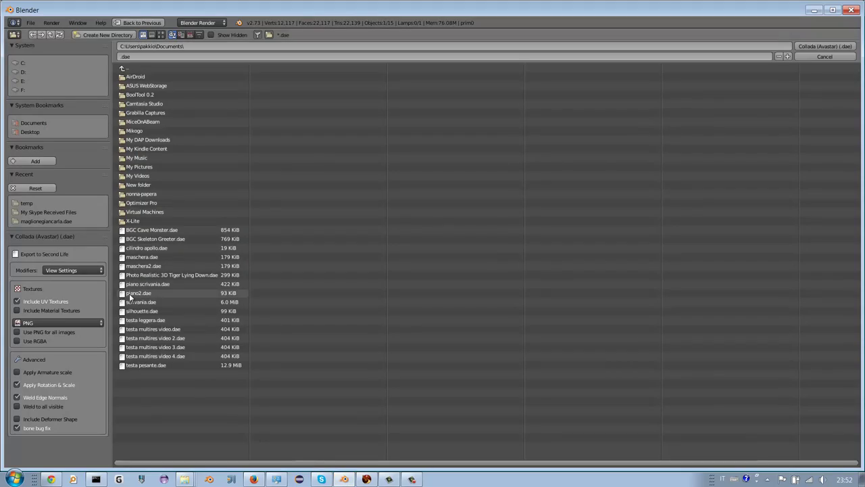
{"action": "key", "text": "Escape"}
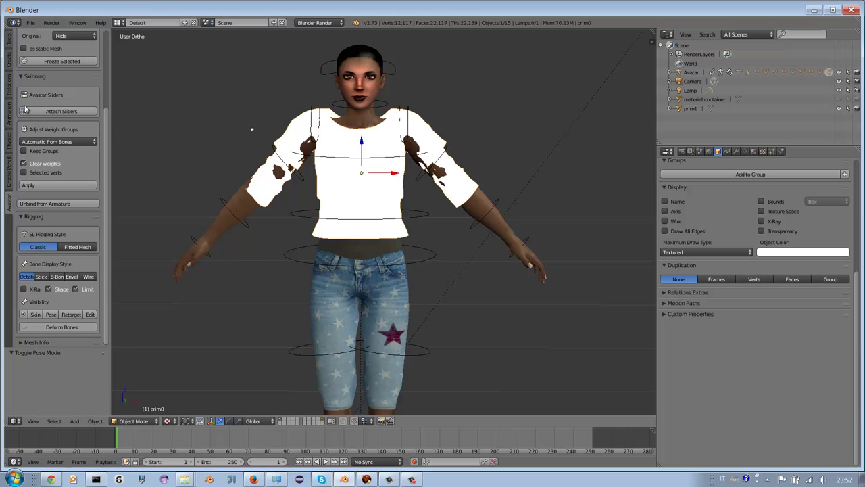
{"action": "right_click", "coordinate": [268, 250]}
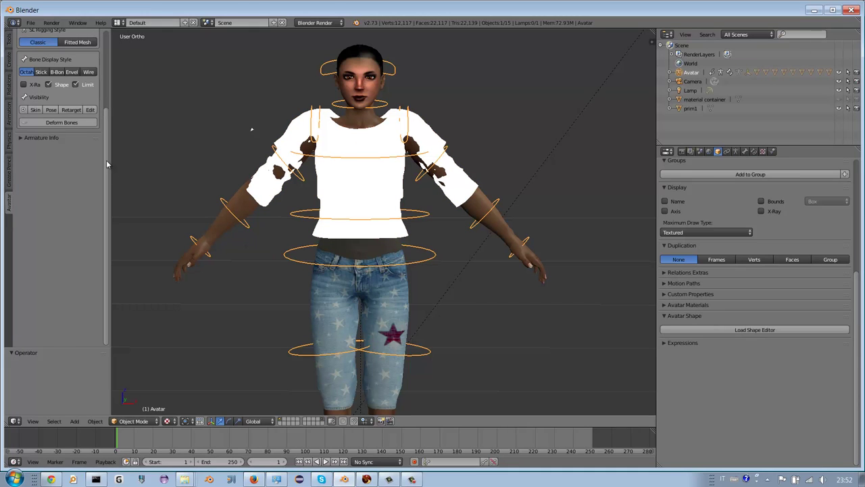
{"action": "scroll", "coordinate": [101, 115], "scroll_direction": "up", "scroll_amount": 5}
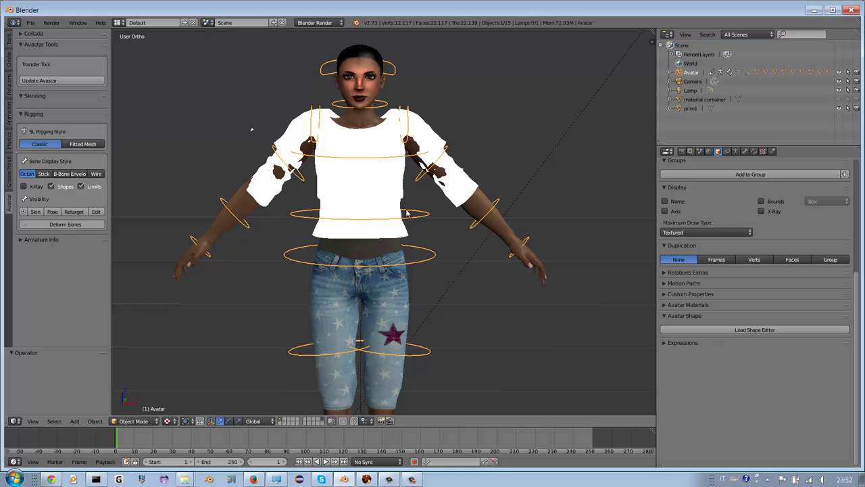
{"action": "right_click", "coordinate": [383, 189]}
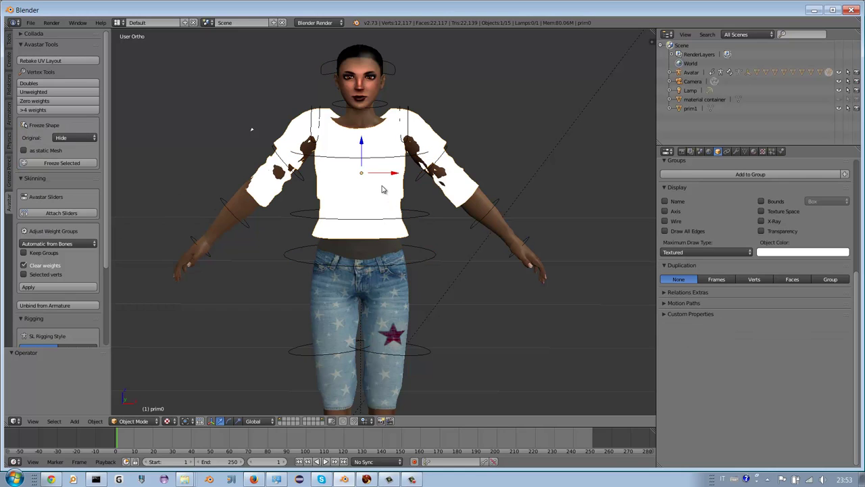
{"action": "right_click", "coordinate": [419, 216]}
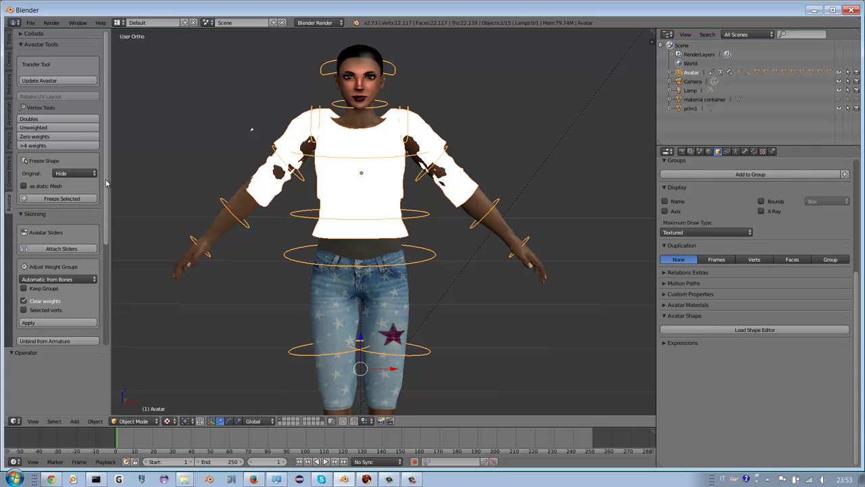
{"action": "scroll", "coordinate": [103, 181], "scroll_direction": "down", "scroll_amount": 3}
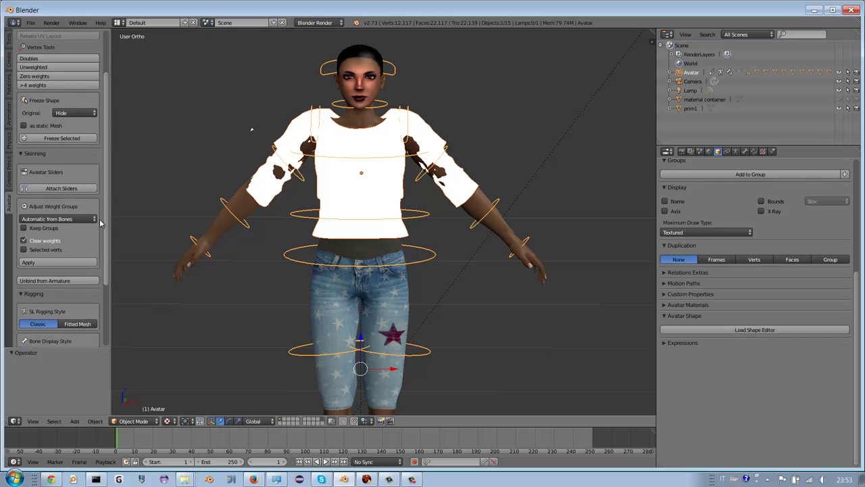
{"action": "scroll", "coordinate": [100, 225], "scroll_direction": "down", "scroll_amount": 1}
{"action": "scroll", "coordinate": [100, 225], "scroll_direction": "down", "scroll_amount": 3}
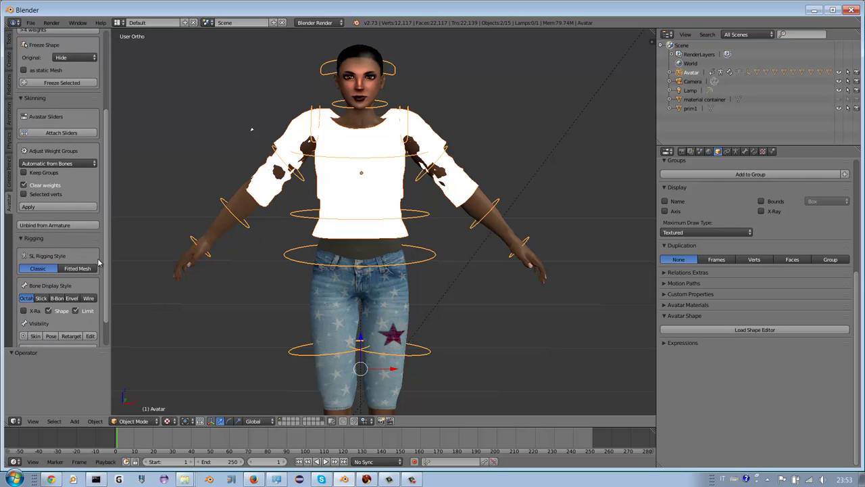
Step: Unbind the shirt from the Avatar armature and orbit around the avatar to inspect the straightened sleeves
{"action": "left_click", "coordinate": [42, 225]}
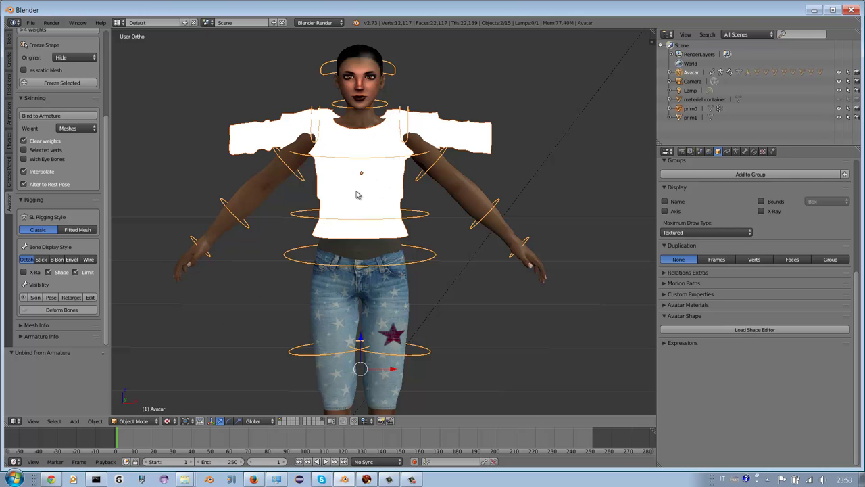
{"action": "mouse_move", "coordinate": [357, 195]}
{"action": "middle_mouse_down"}
{"action": "mouse_move", "coordinate": [411, 189]}
{"action": "mouse_move", "coordinate": [340, 216]}
{"action": "mouse_move", "coordinate": [338, 179]}
{"action": "mouse_move", "coordinate": [357, 209]}
{"action": "middle_mouse_up"}
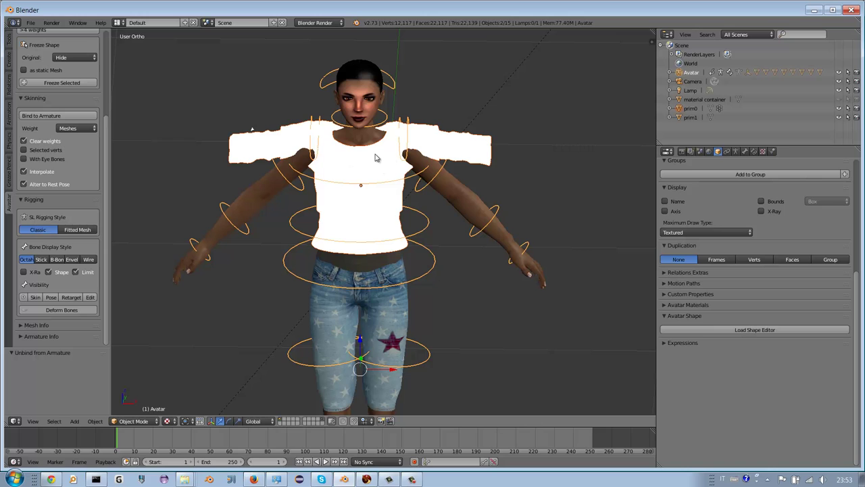
{"action": "mouse_move", "coordinate": [351, 156]}
{"action": "middle_mouse_down"}
{"action": "mouse_move", "coordinate": [367, 183]}
{"action": "mouse_move", "coordinate": [396, 145]}
{"action": "mouse_move", "coordinate": [380, 187]}
{"action": "mouse_move", "coordinate": [362, 202]}
{"action": "mouse_move", "coordinate": [362, 177]}
{"action": "middle_mouse_up"}
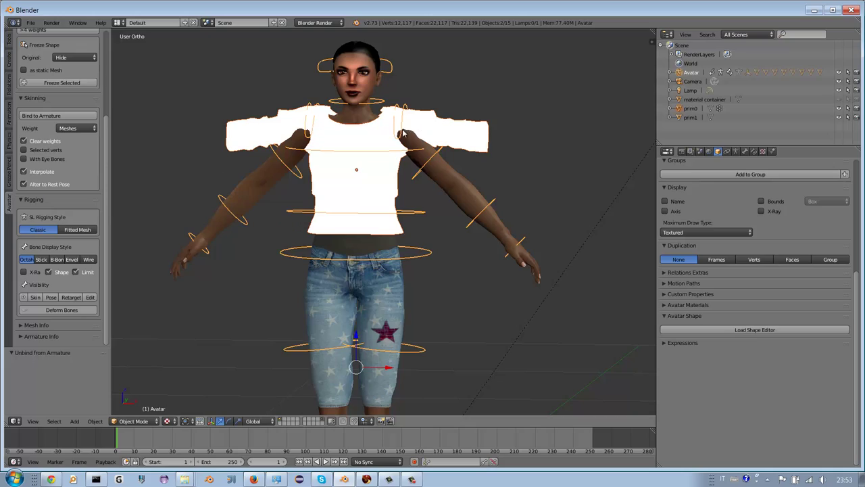
{"action": "mouse_move", "coordinate": [403, 133]}
{"action": "middle_mouse_down"}
{"action": "mouse_move", "coordinate": [601, 128]}
{"action": "mouse_move", "coordinate": [388, 127]}
{"action": "middle_mouse_up"}
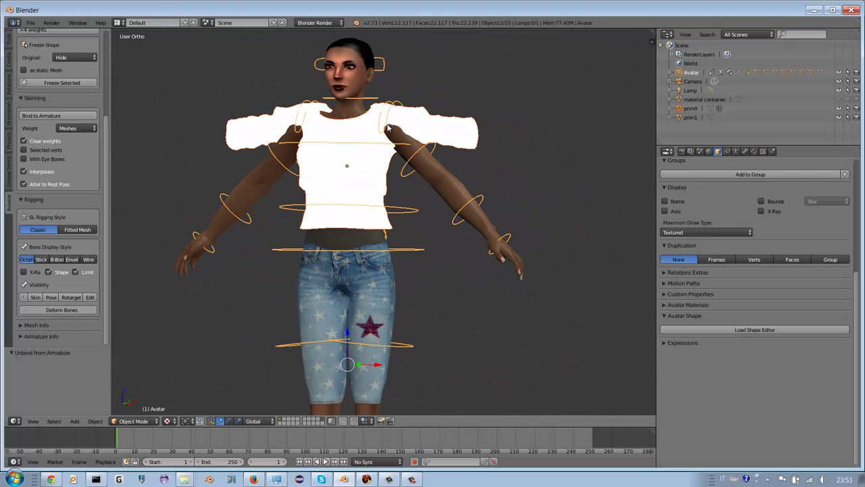